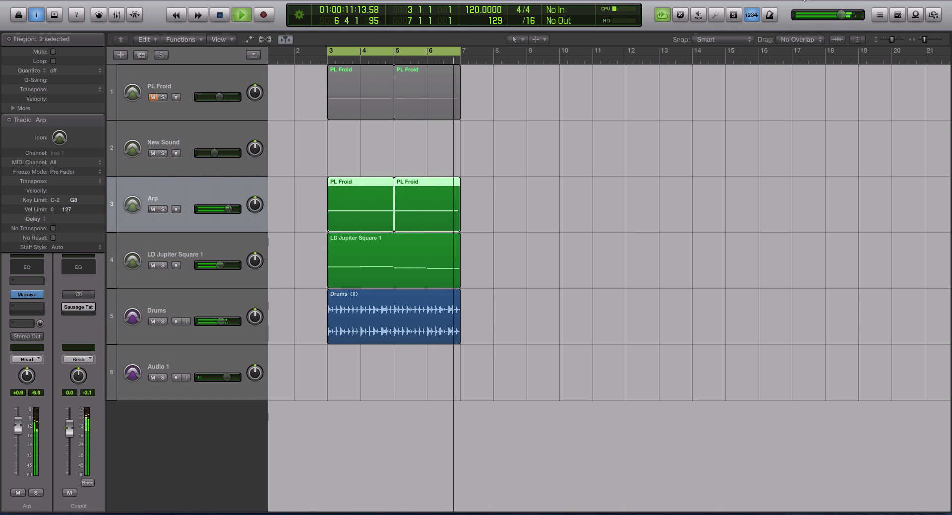
Solo the Arp track to hear it alone, return to the full mix and stop playback
click(163, 209)
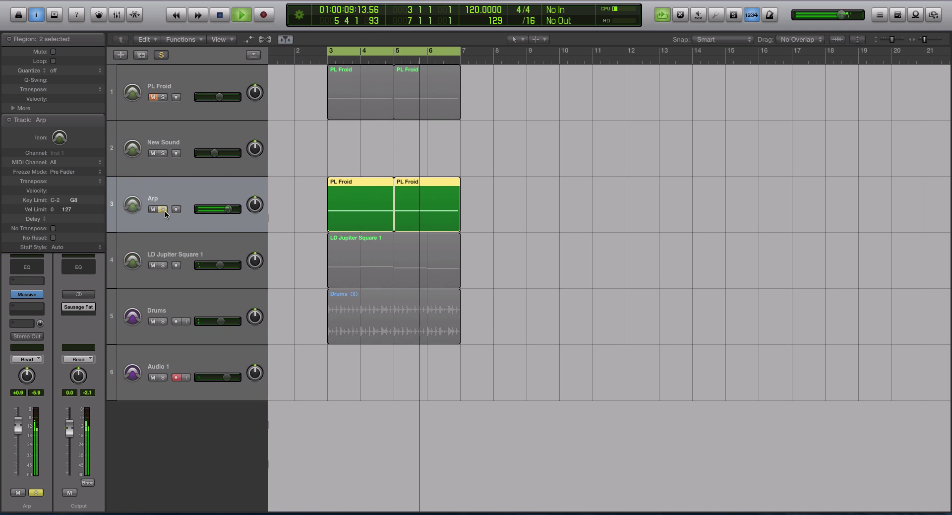
click(165, 211)
key(super+Right)
key(super+Down)
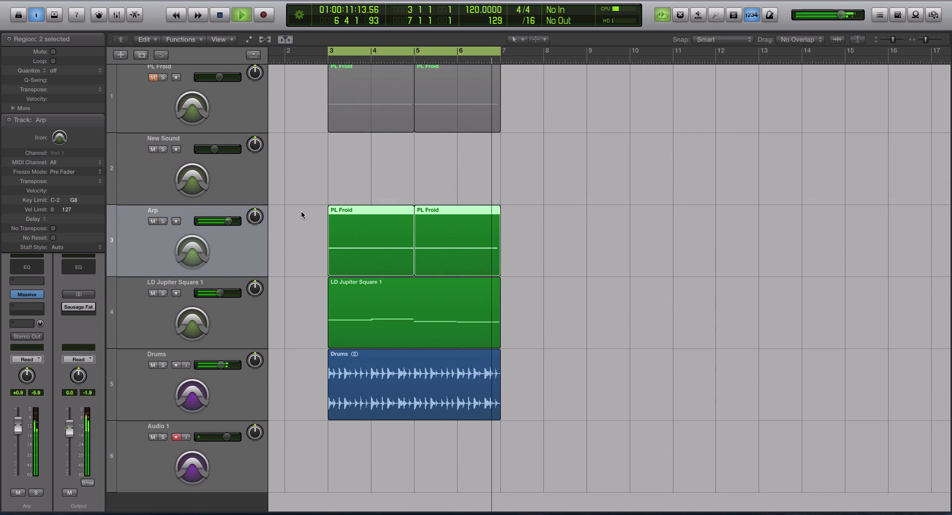
key(space)
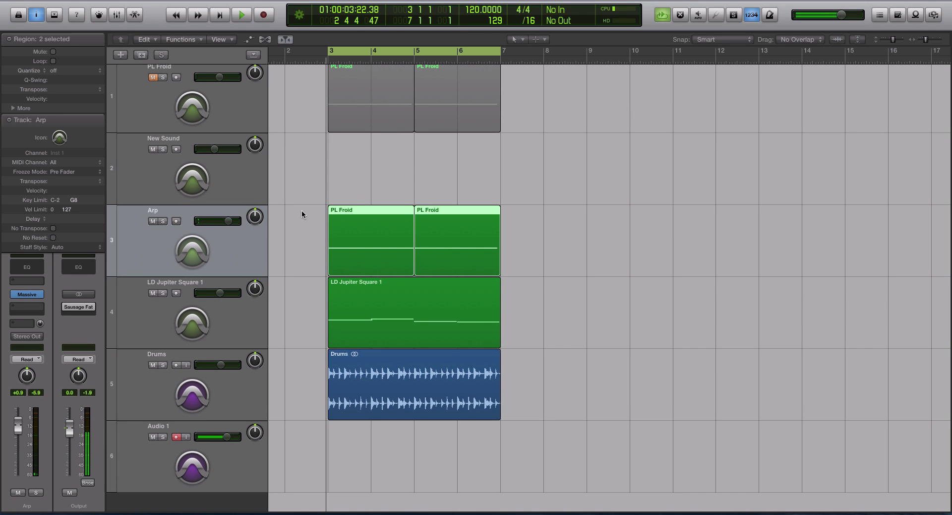
Mute the Arp, LD Jupiter Square 1 and Drums tracks, and unmute and select the PL Froid track
scroll(307, 208, down, 2)
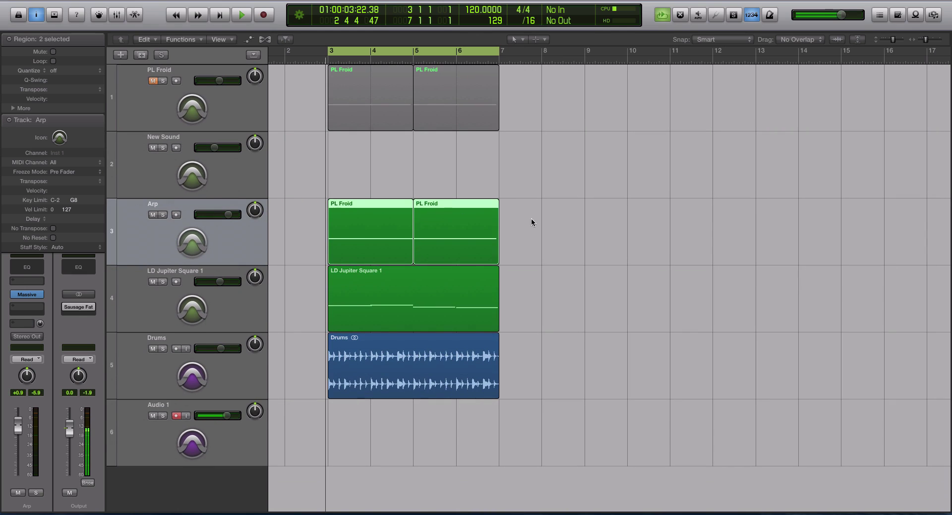
drag(538, 218, 356, 221)
key(super+Right)
key(super+Right)
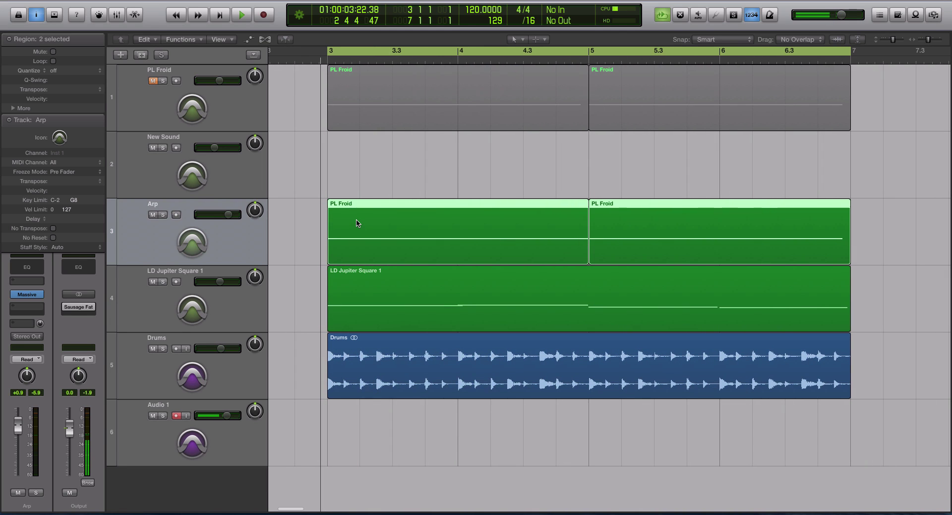
click(349, 182)
click(152, 214)
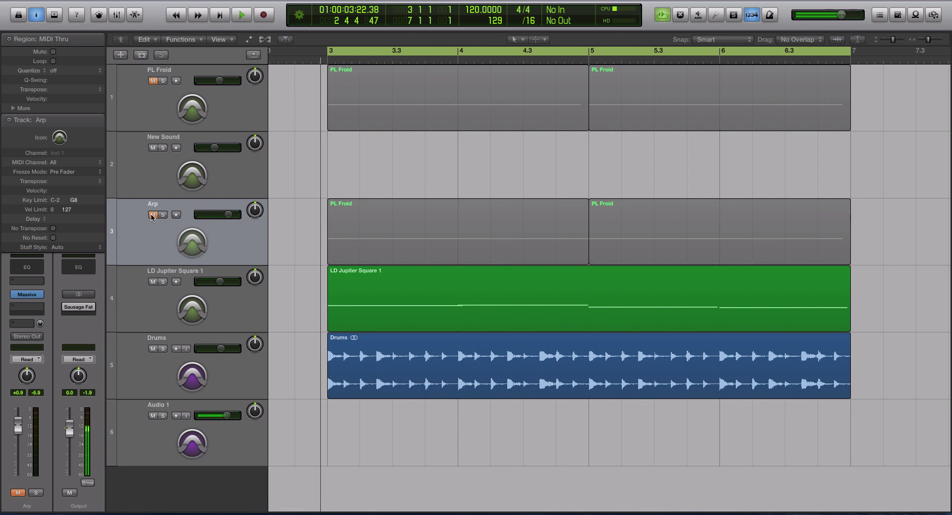
click(153, 81)
click(159, 128)
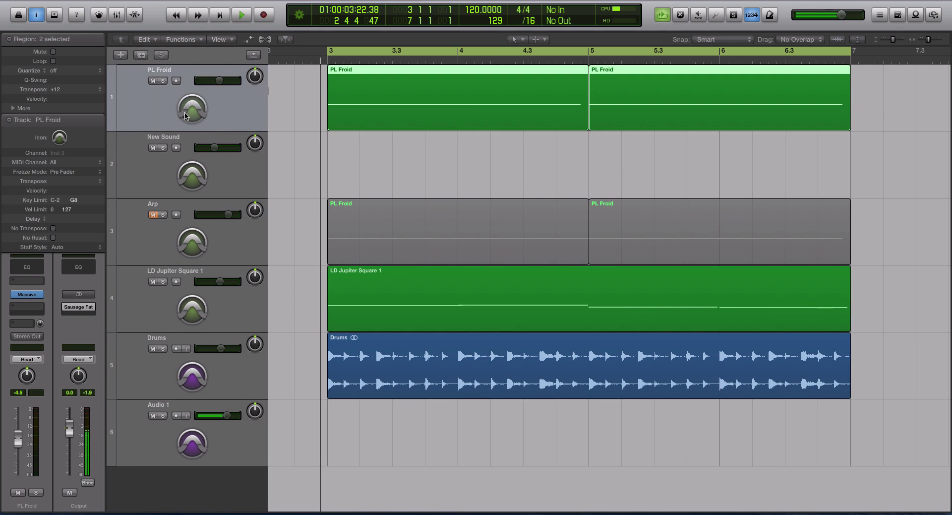
key(super+Left)
click(153, 281)
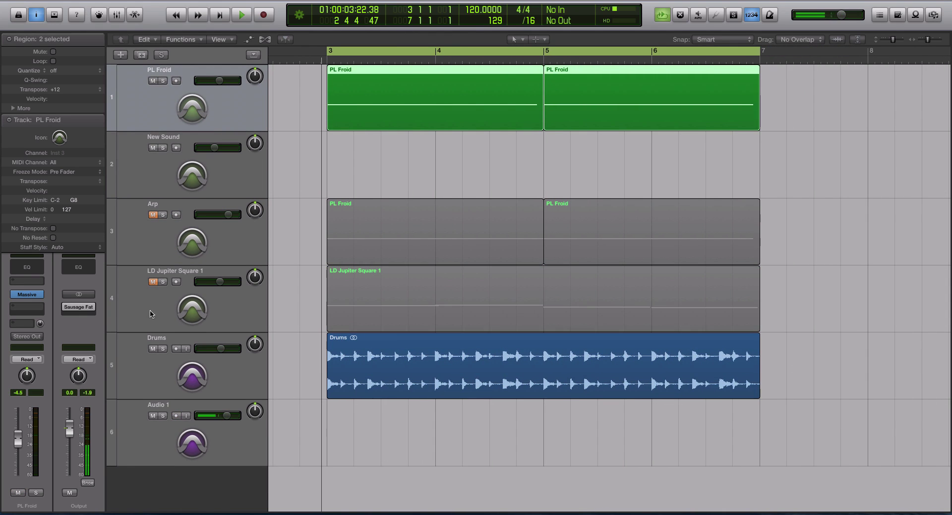
click(153, 348)
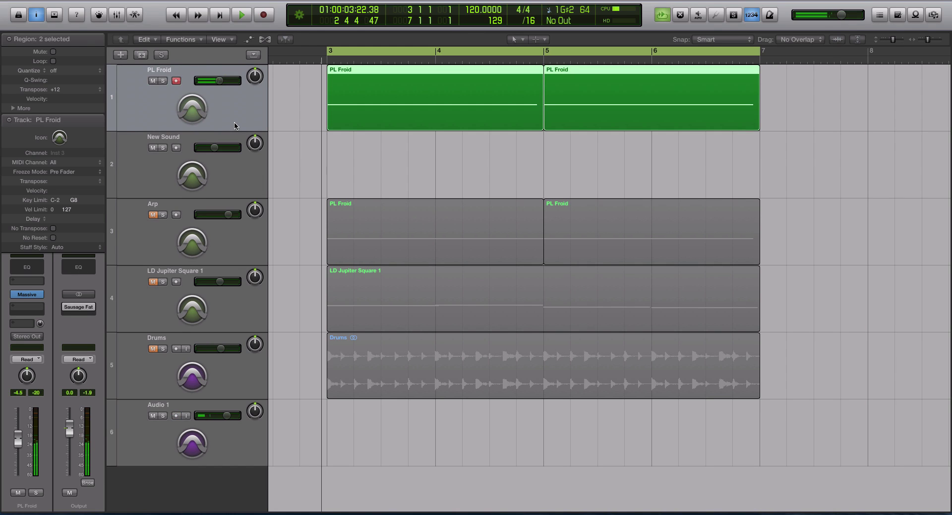
Try the New Sound track, return to the PL Froid track and open its Massive synth, moving its window lower
click(249, 177)
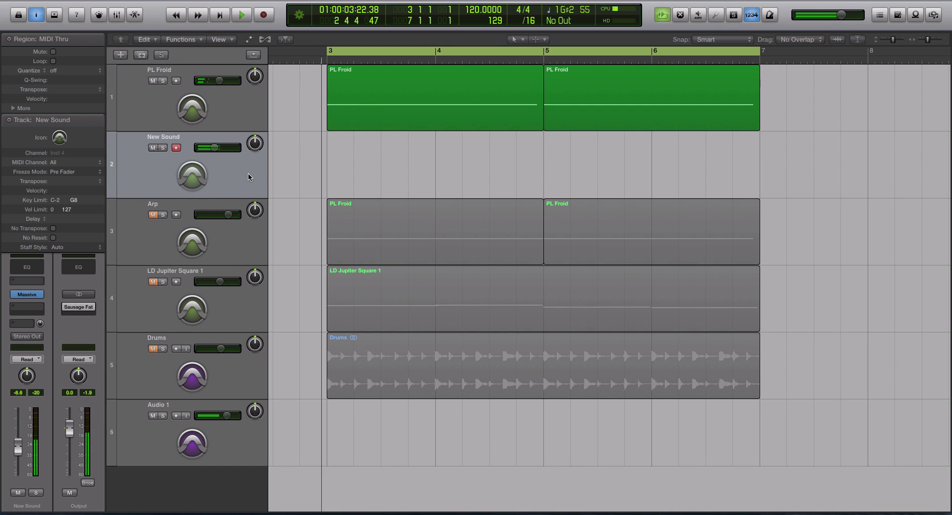
click(236, 97)
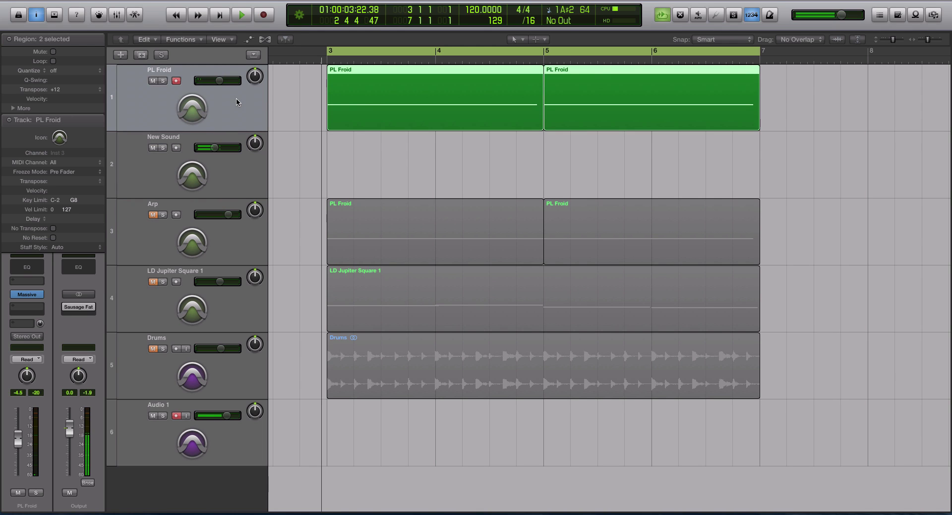
click(26, 294)
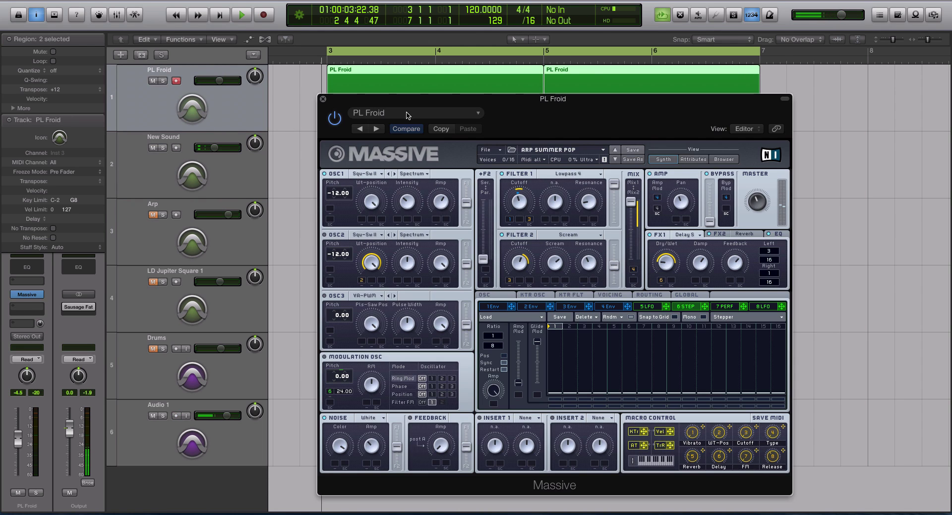
drag(401, 114, 390, 122)
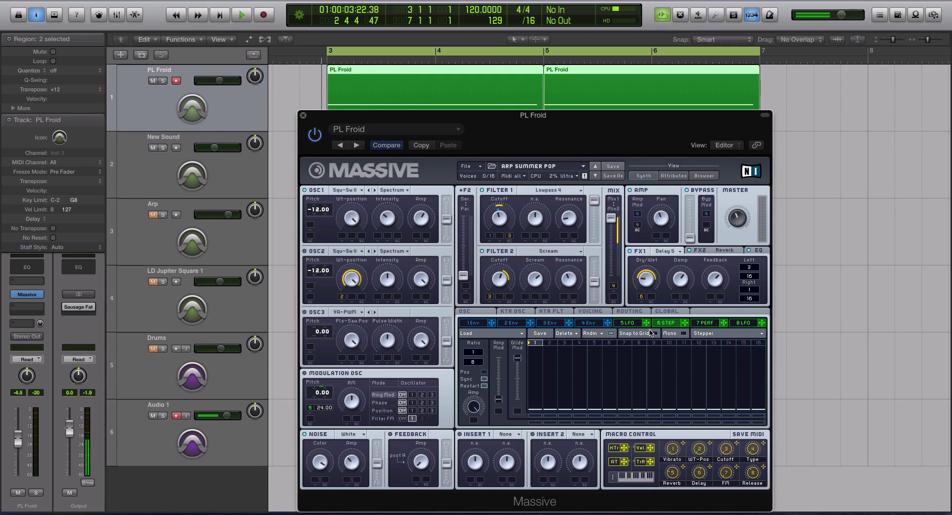
Switch modulator 5 to Performer and then to Stepper, and display the step sequence of modulator 6
click(704, 327)
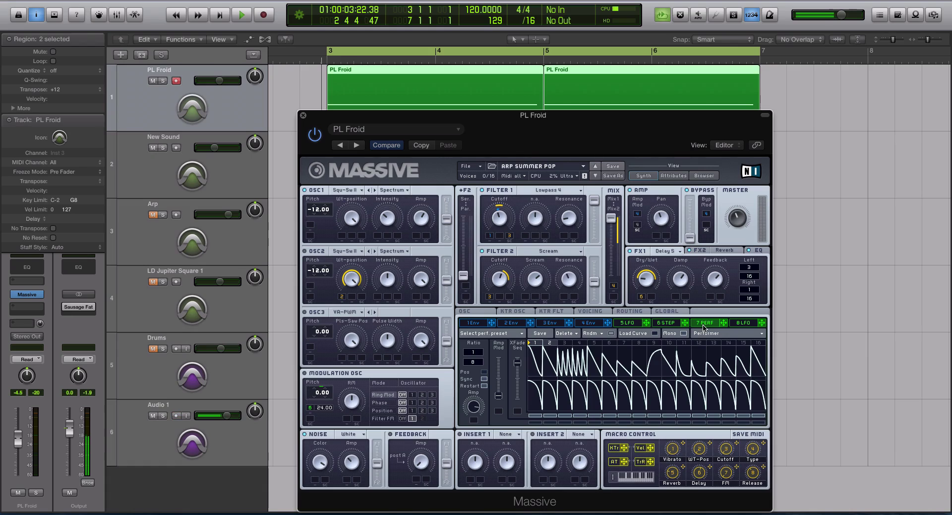
click(631, 325)
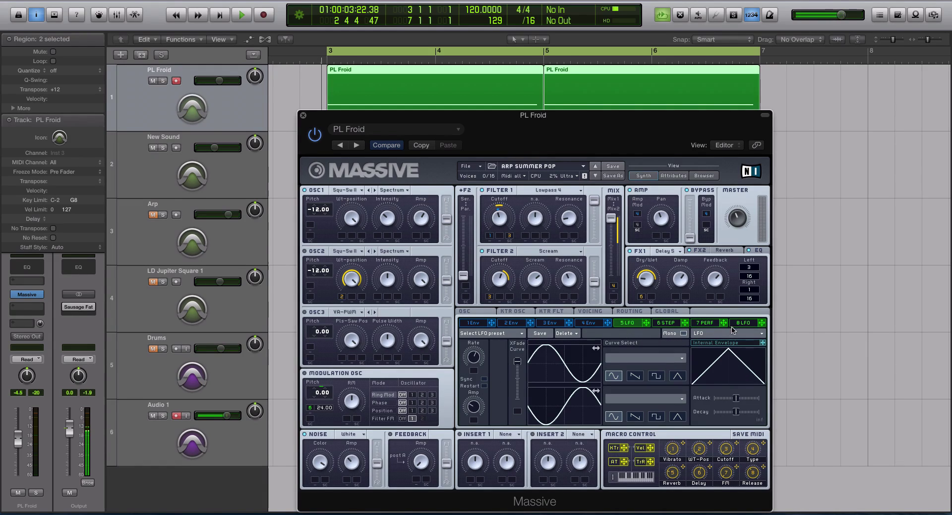
click(712, 338)
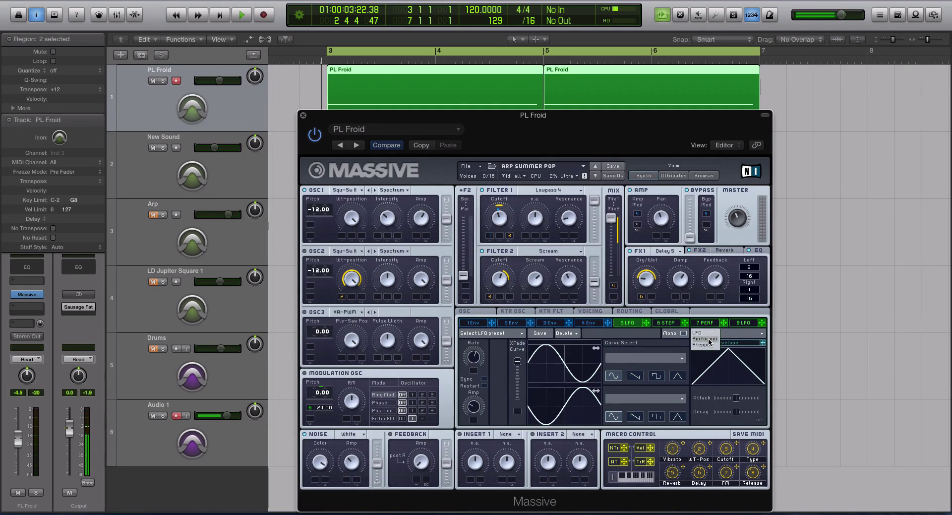
click(709, 339)
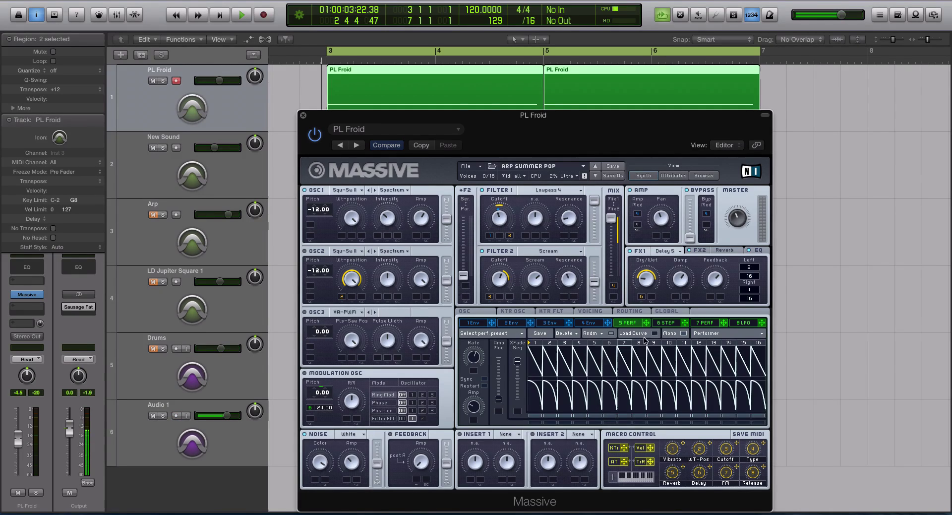
click(716, 337)
click(710, 348)
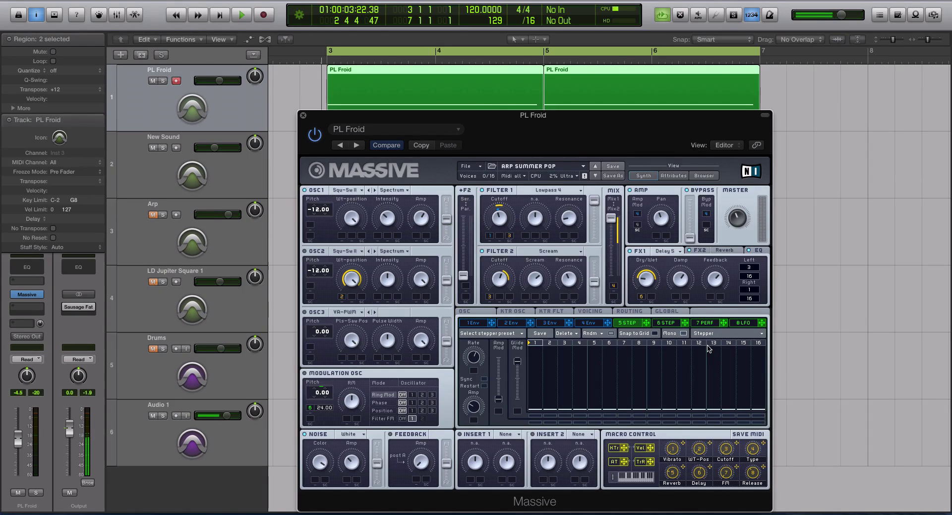
mouse_move(541, 394)
mouse_down()
mouse_move(595, 393)
mouse_move(539, 413)
mouse_move(595, 441)
mouse_move(611, 412)
mouse_up()
mouse_move(549, 399)
mouse_down()
mouse_move(563, 406)
mouse_move(564, 425)
mouse_up()
click(673, 323)
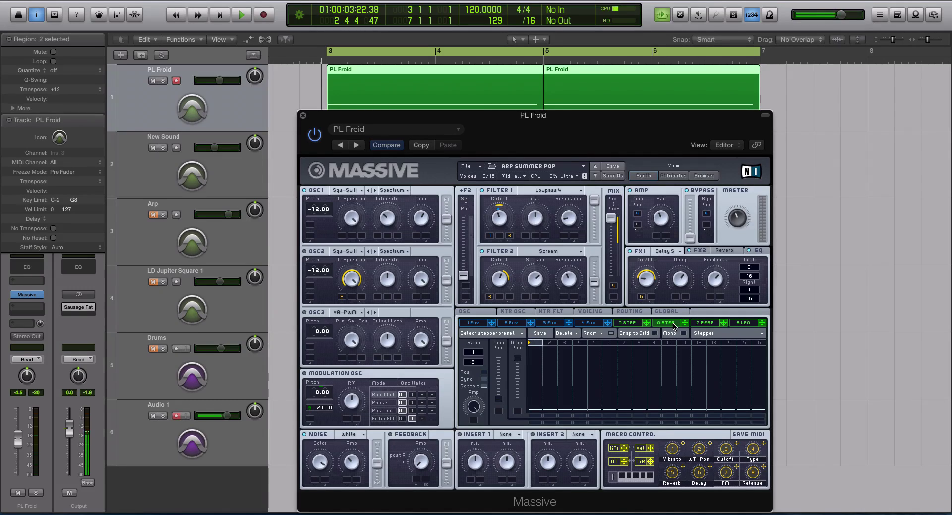
Assign Performer 7 as a modulator of Filter 1's Cutoff and play the loop to hear it
click(706, 324)
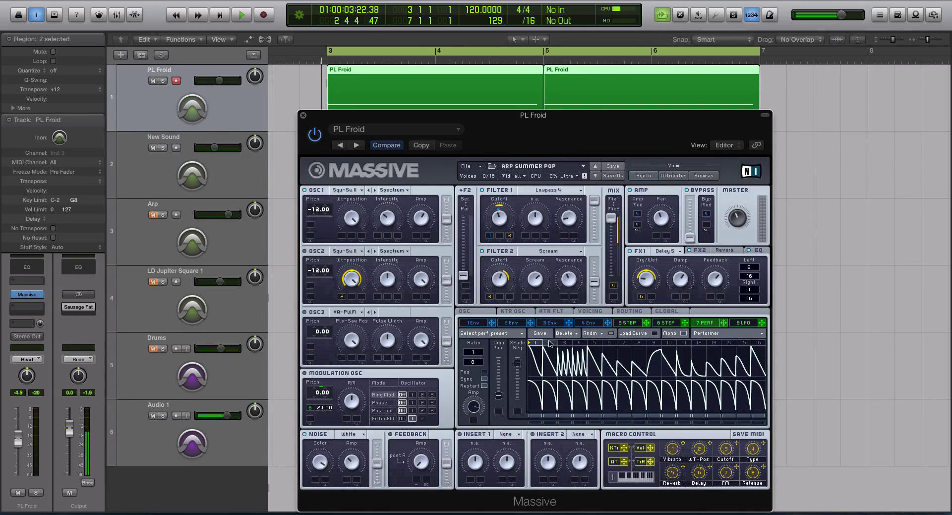
drag(560, 342, 764, 351)
drag(578, 279, 499, 235)
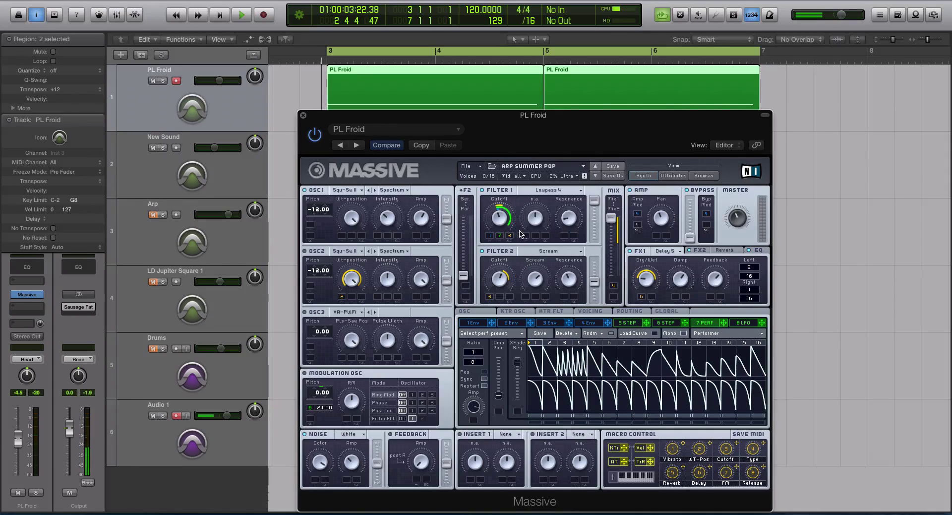
key(space)
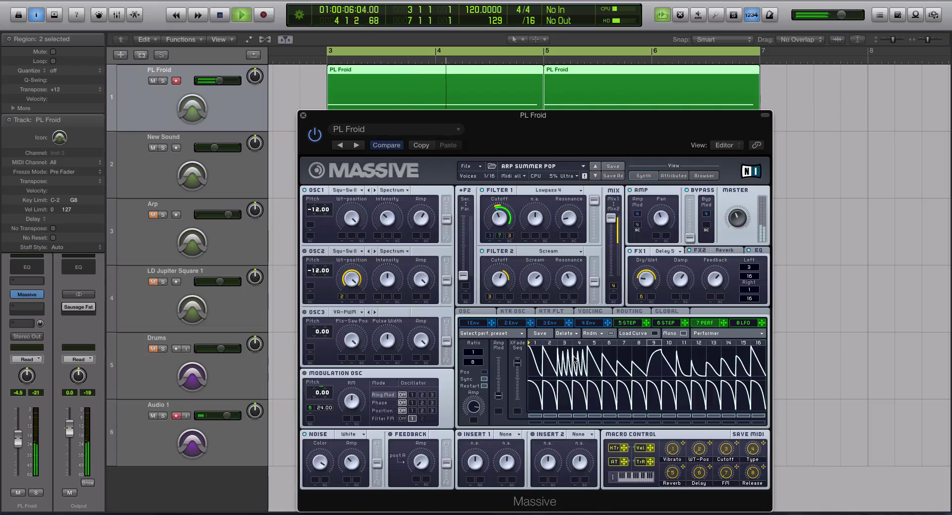
key(space)
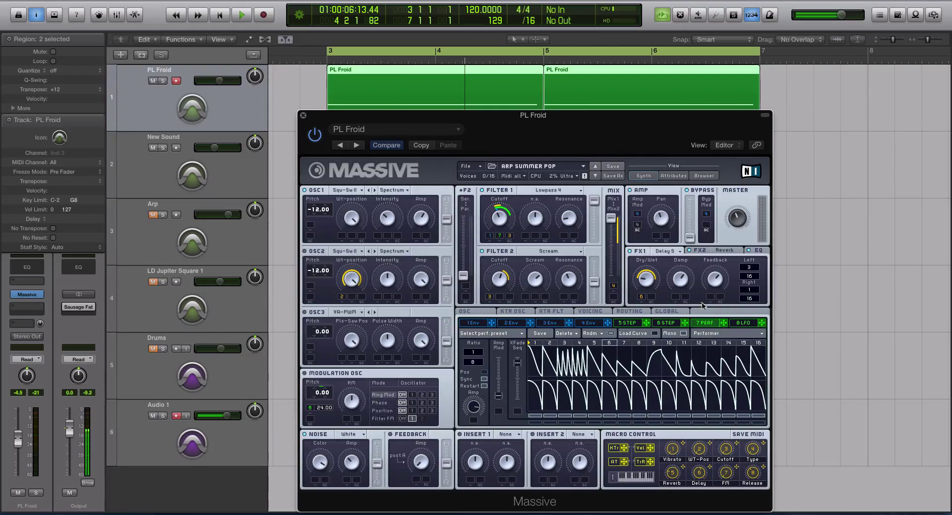
Assign Performer 7 to the Amp knob of OSC1 and audition the resulting rhythm
drag(724, 324, 419, 231)
key(space)
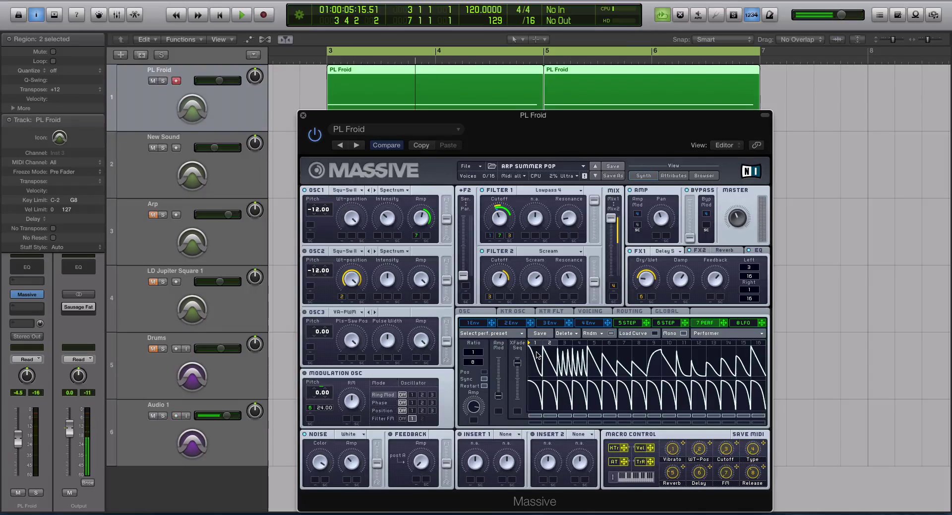
key(space)
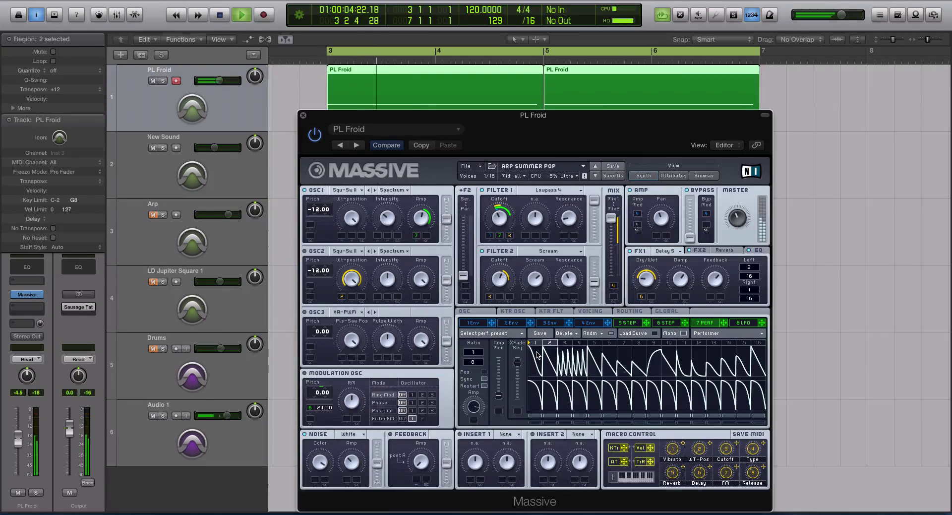
drag(510, 115, 508, 133)
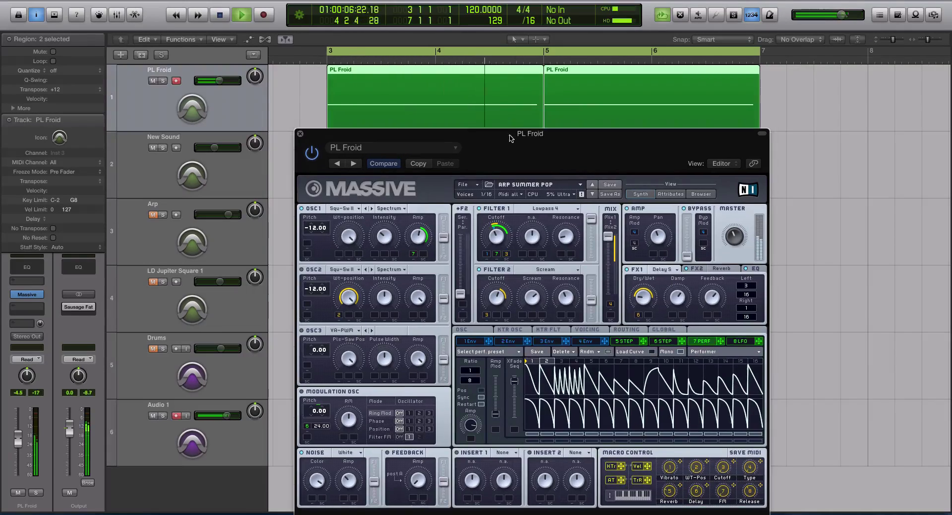
key(space)
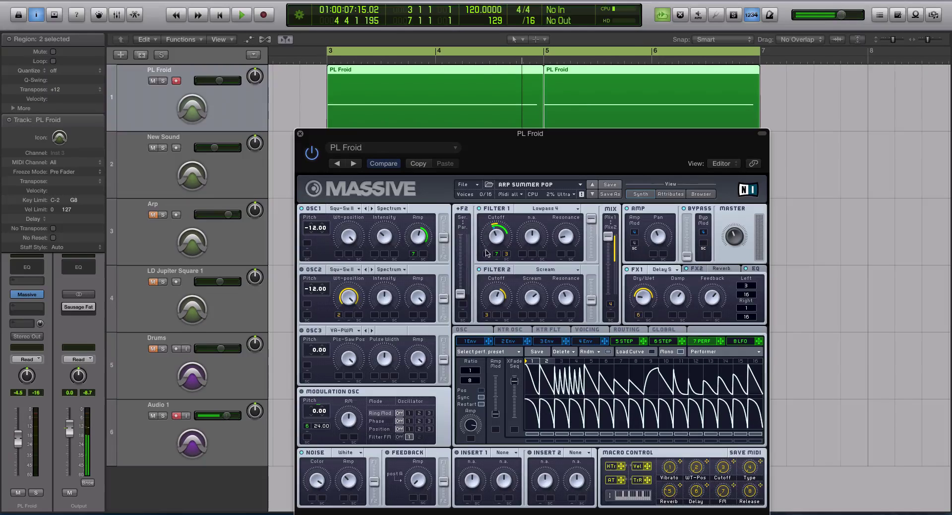
Turn off OSC2, assign Stepper 6 to OSC1's pitch with a range of 12.00 and play it briefly
click(664, 341)
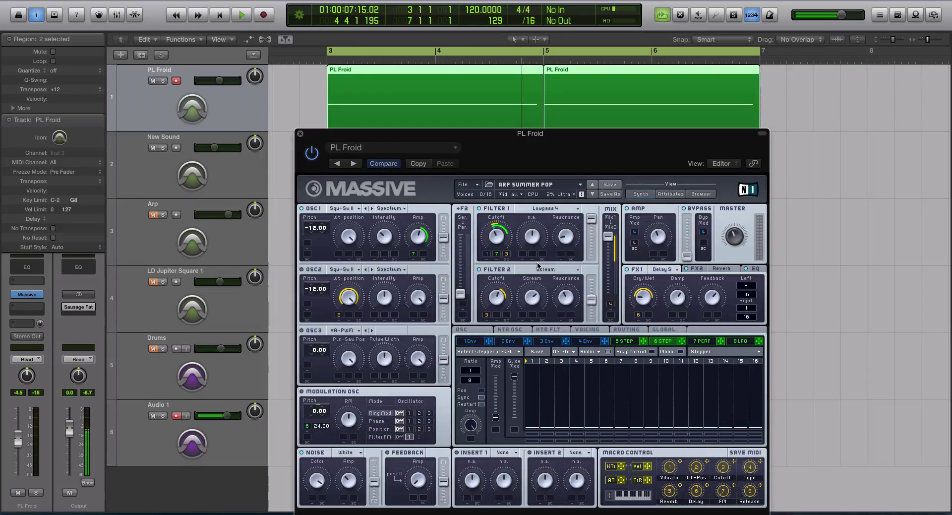
click(302, 269)
drag(682, 342, 323, 248)
drag(757, 365, 537, 374)
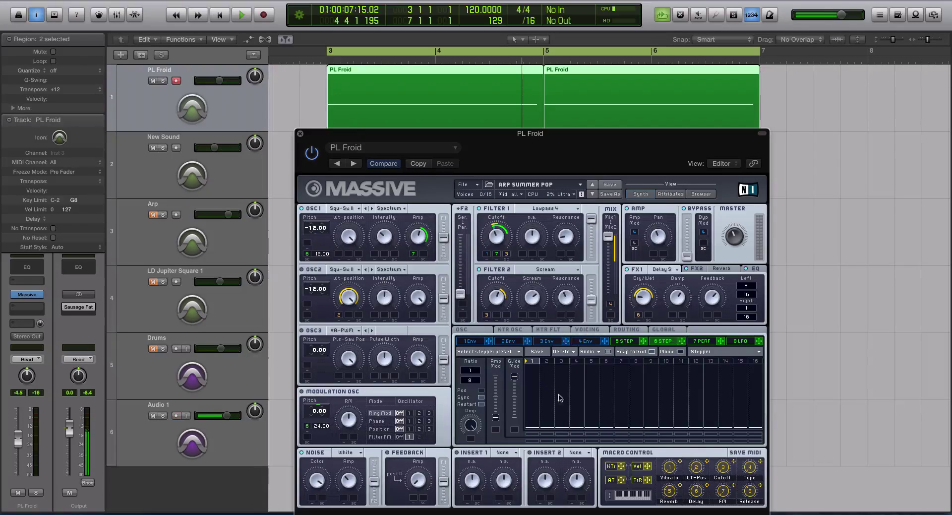
key(space)
key(space)
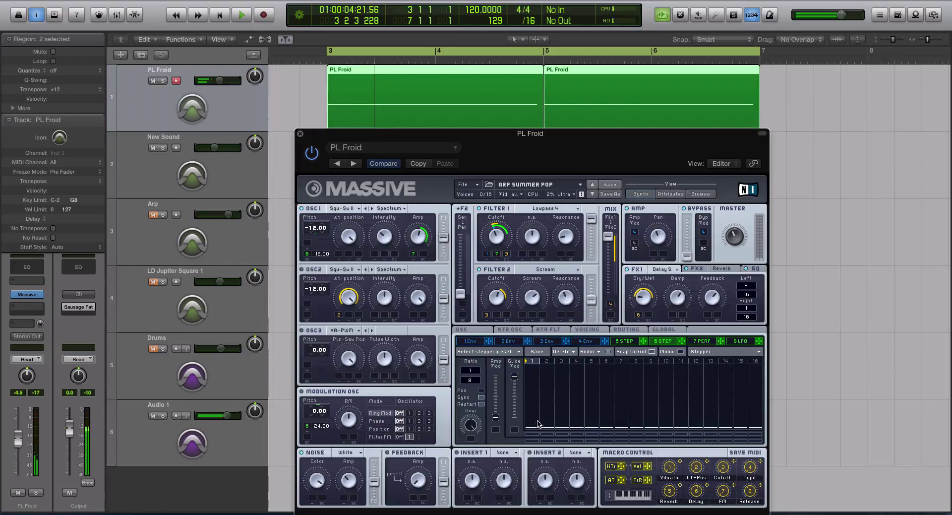
Raise step 1 of Stepper 6 to tune OSC1's pitch by ear, using the New Sound track as reference
drag(533, 427, 534, 423)
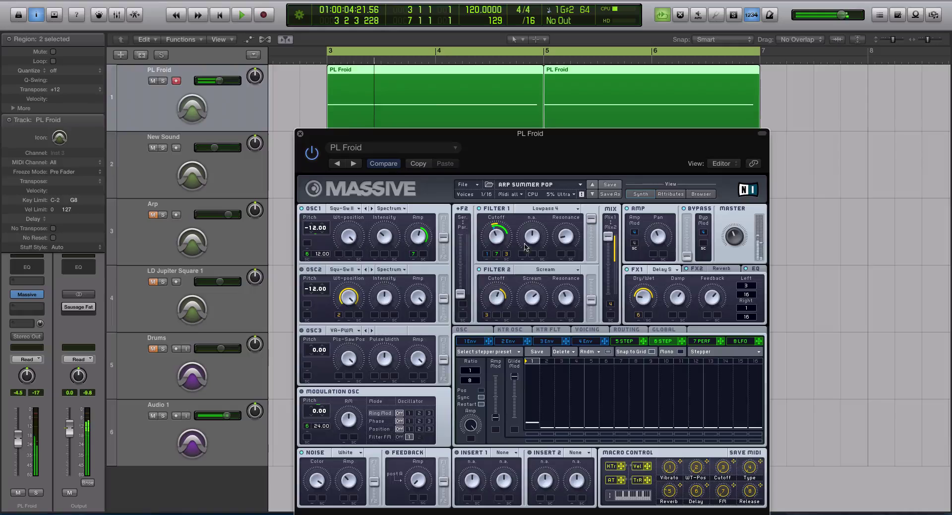
click(239, 169)
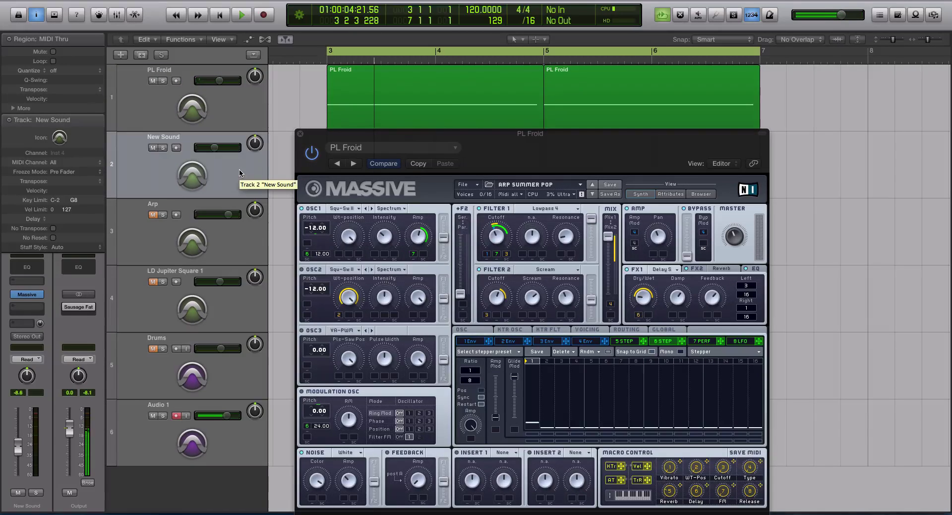
click(244, 112)
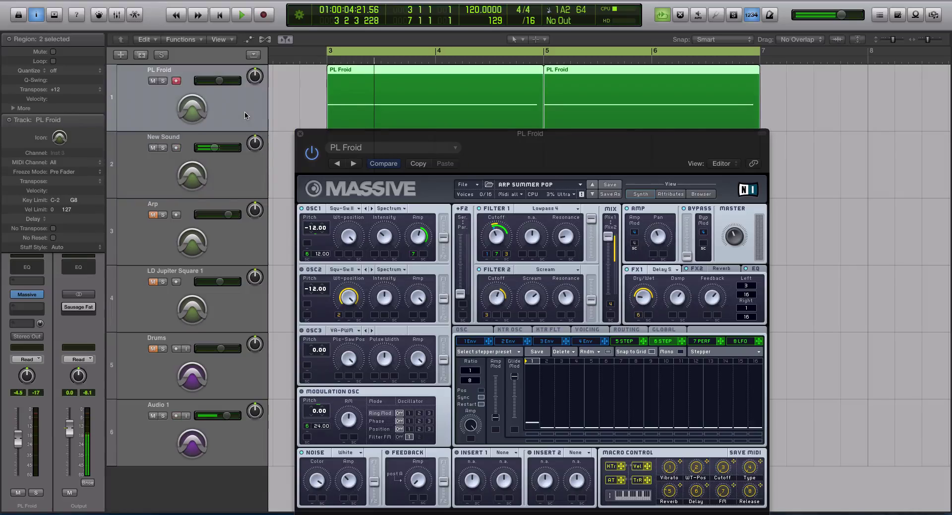
click(533, 426)
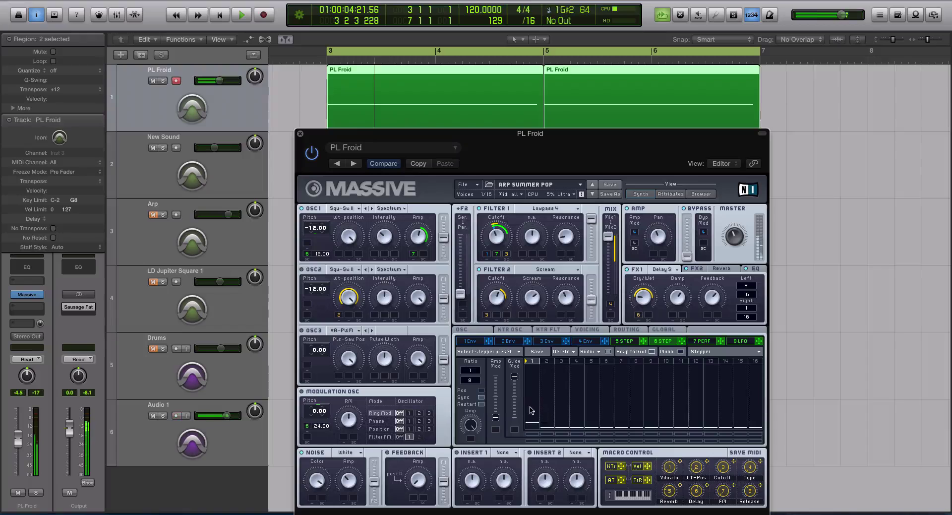
click(537, 418)
drag(537, 420, 539, 407)
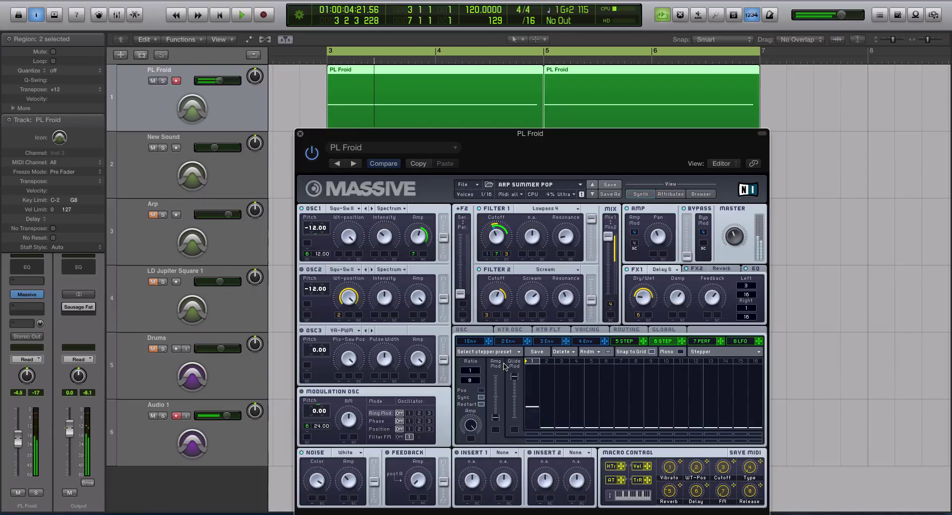
click(246, 167)
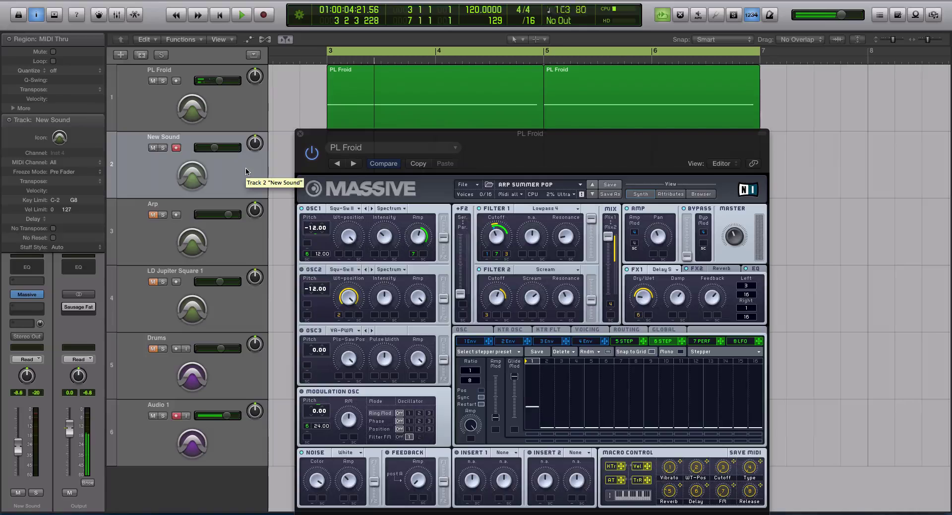
Compare OSC1's pitch with the New Sound track and try step 1 of Stepper 6 at different heights
click(246, 122)
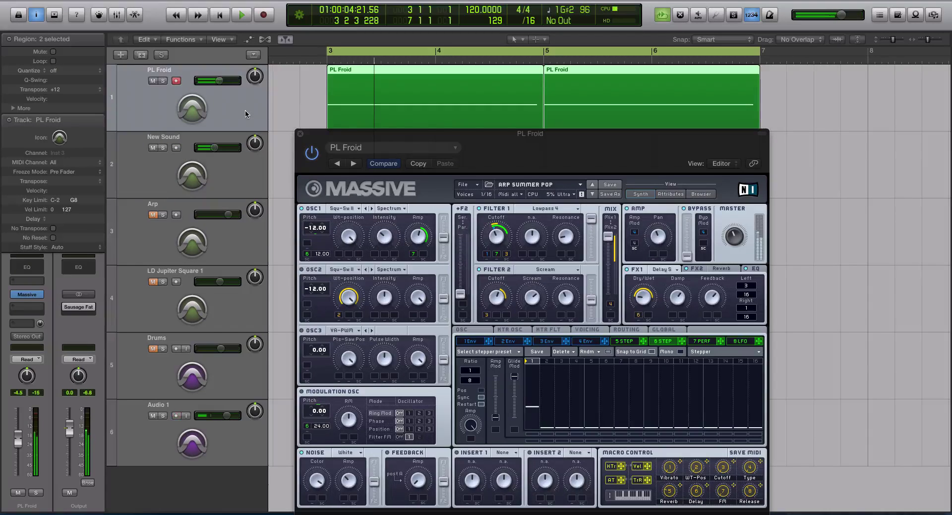
click(245, 173)
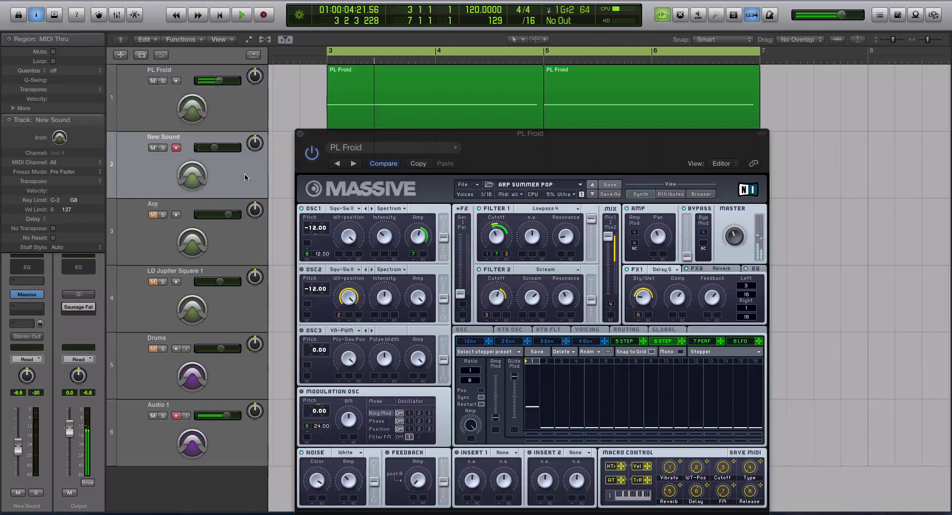
click(238, 89)
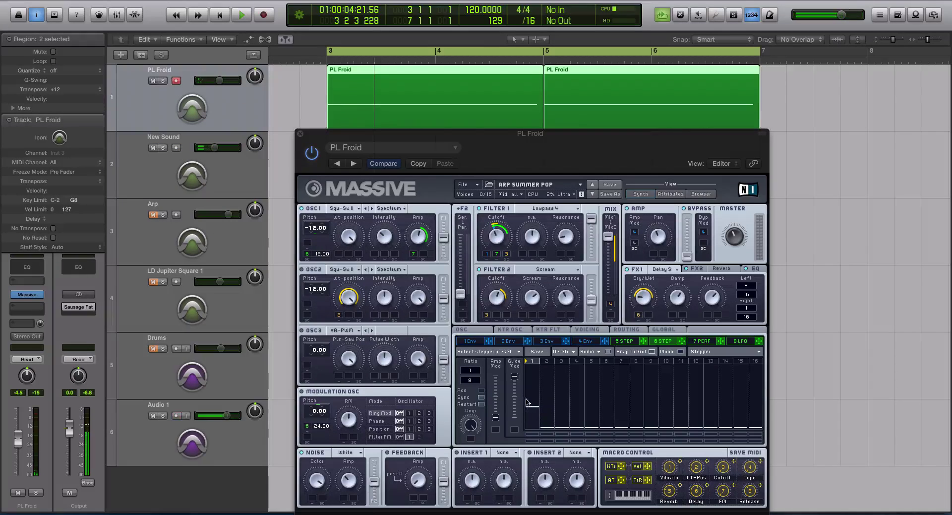
drag(530, 405, 544, 356)
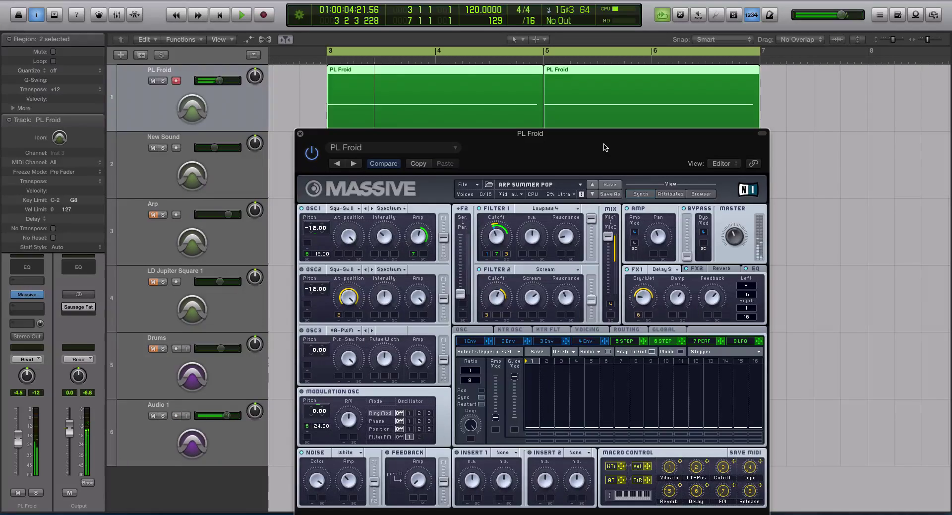
drag(534, 424, 535, 366)
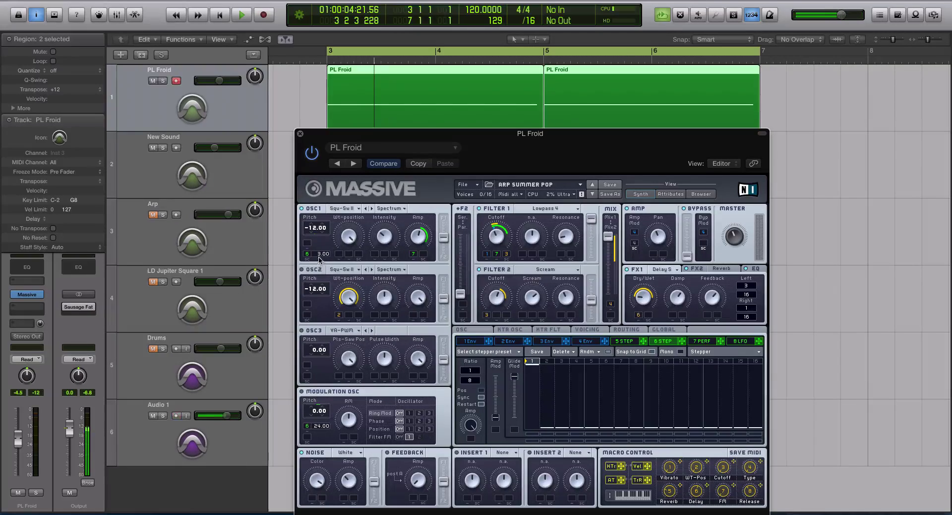
Set Stepper 6's modulation range on OSC1's pitch to 24.00 and test it by sweeping step 1 through its height
drag(320, 255, 318, 258)
mouse_move(535, 381)
mouse_down()
mouse_move(536, 370)
mouse_move(538, 414)
mouse_move(533, 360)
mouse_up()
drag(321, 246, 321, 244)
drag(321, 246, 320, 243)
drag(528, 366, 533, 442)
drag(534, 428, 532, 358)
mouse_move(530, 368)
drag(535, 427, 535, 425)
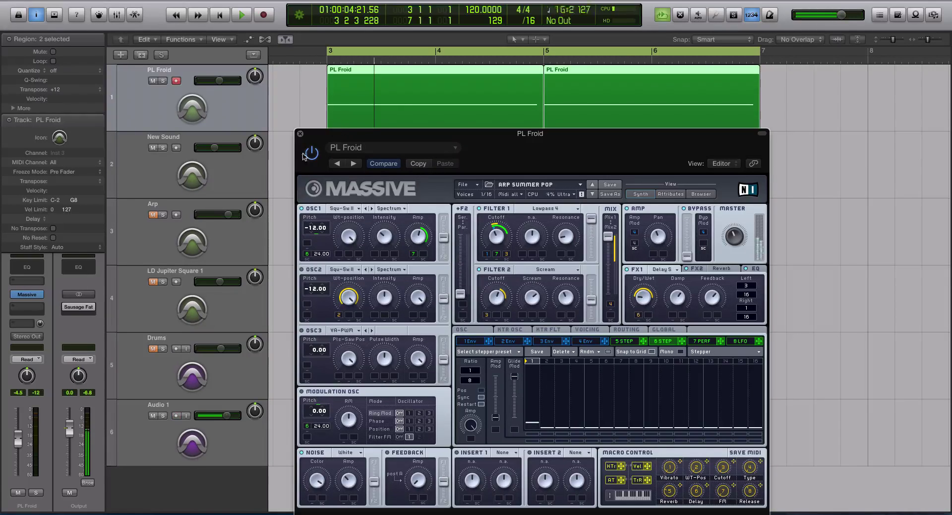
Raise step 1 of Stepper 6 to about a quarter of its height, alternating between PL Froid and New Sound to compare pitches
click(243, 172)
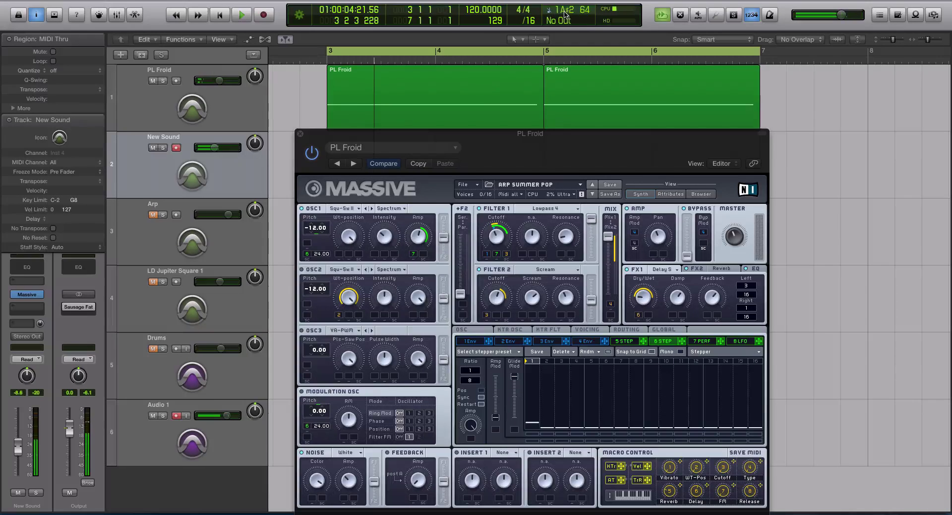
click(236, 122)
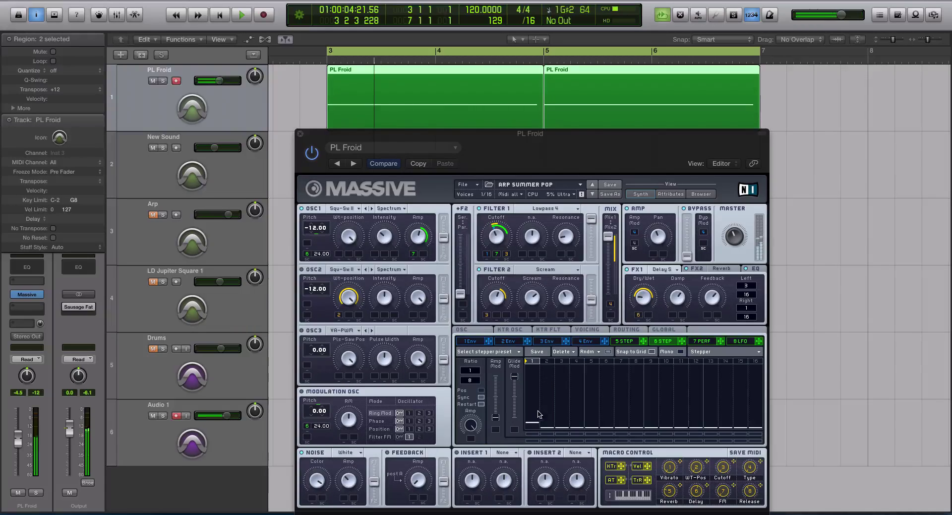
drag(533, 427, 535, 413)
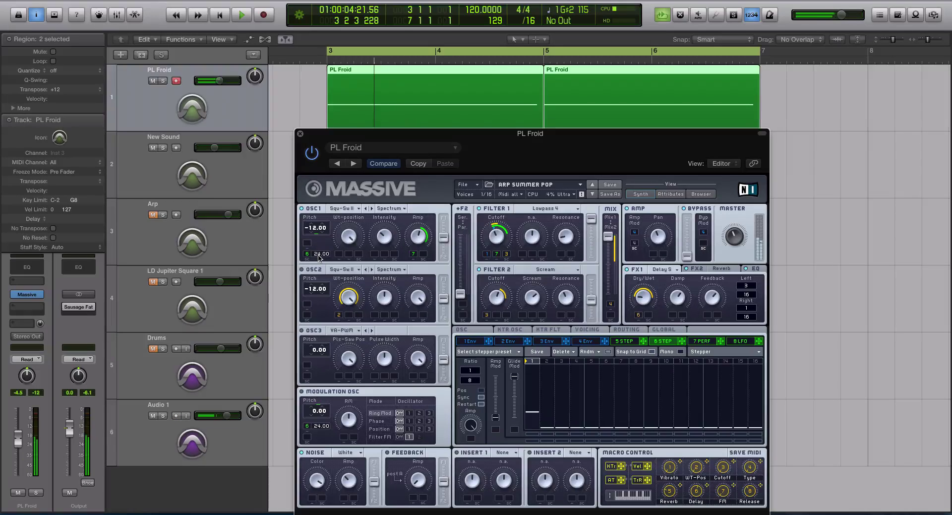
click(233, 169)
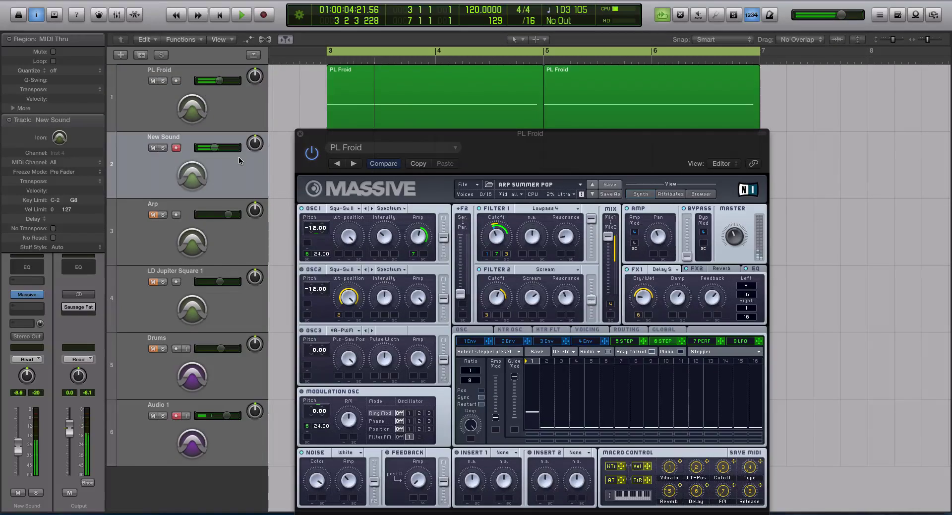
click(264, 105)
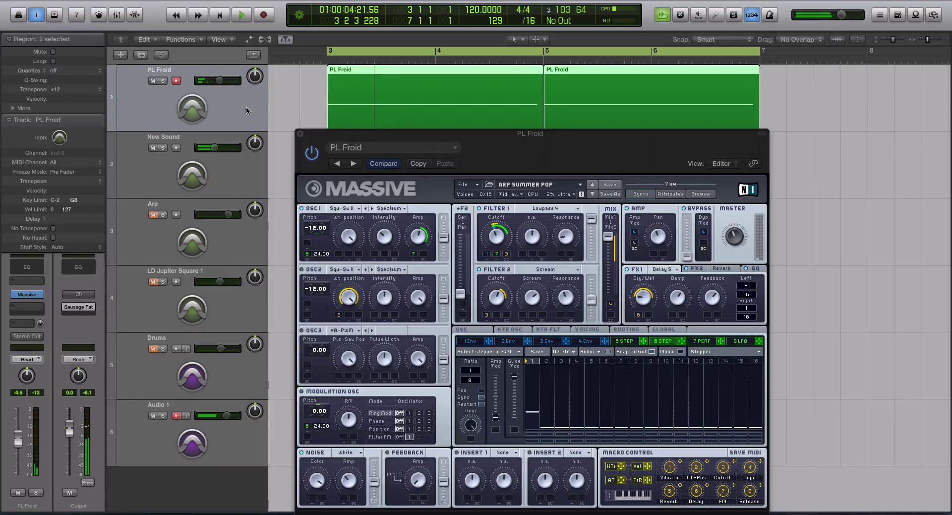
click(237, 188)
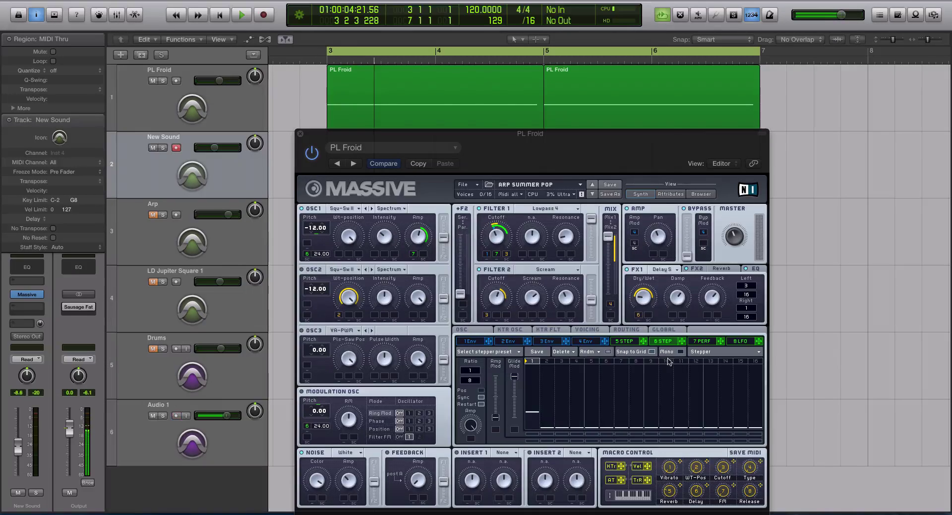
Fine-tune step 1 of Stepper 6 slightly upward on the PL Froid track, then return to the New Sound track
click(652, 353)
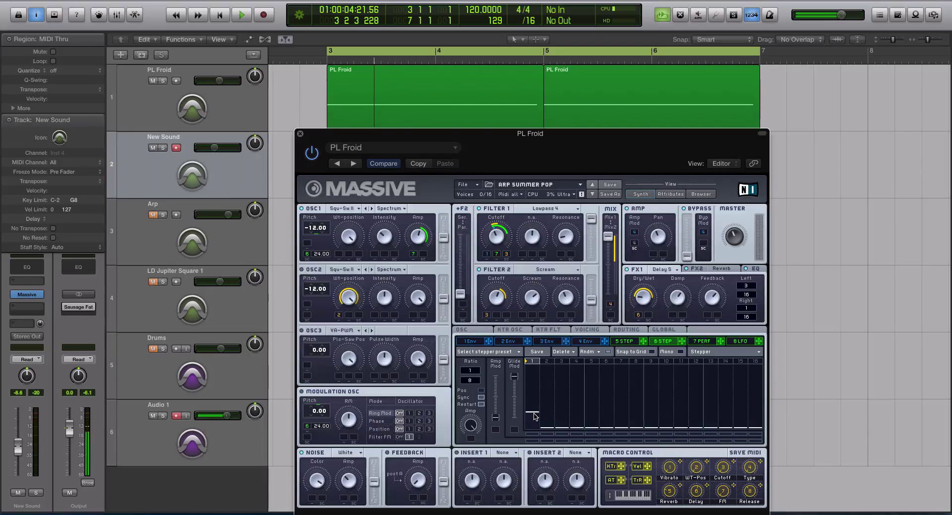
drag(534, 416, 536, 414)
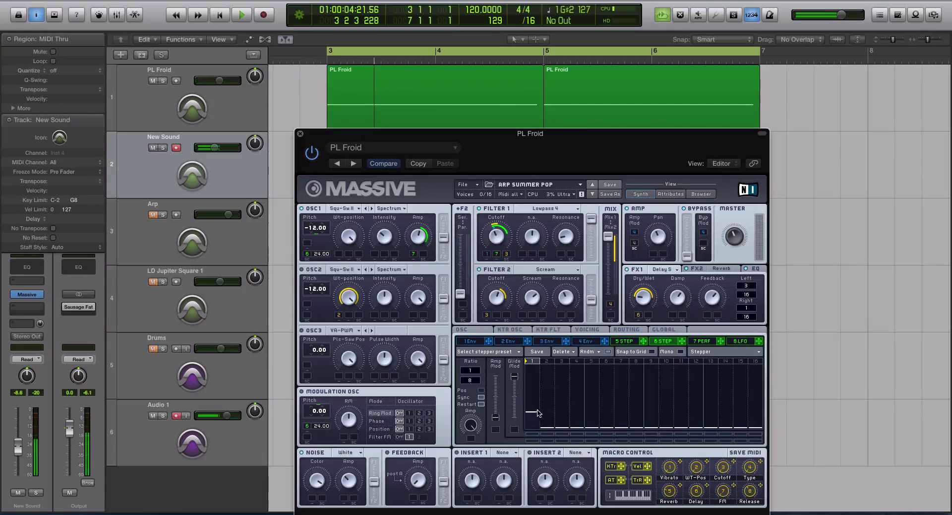
click(242, 113)
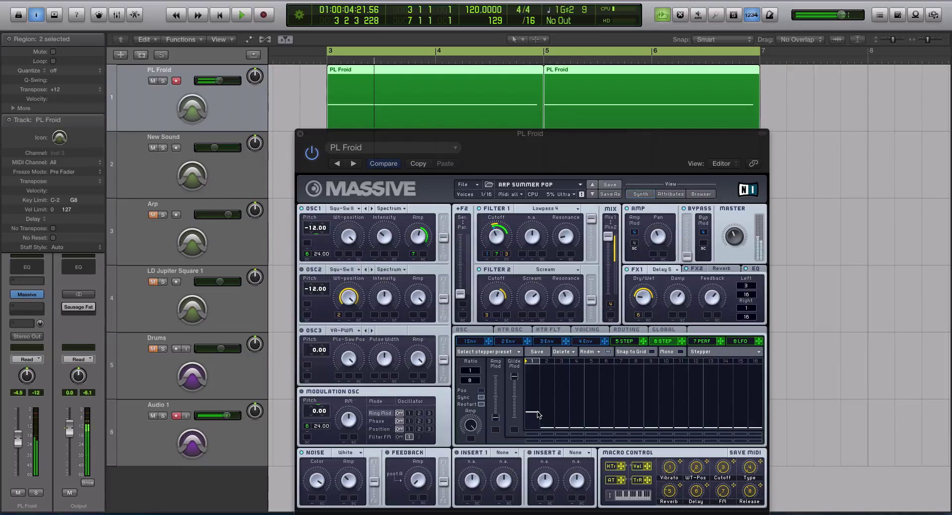
drag(538, 414, 539, 412)
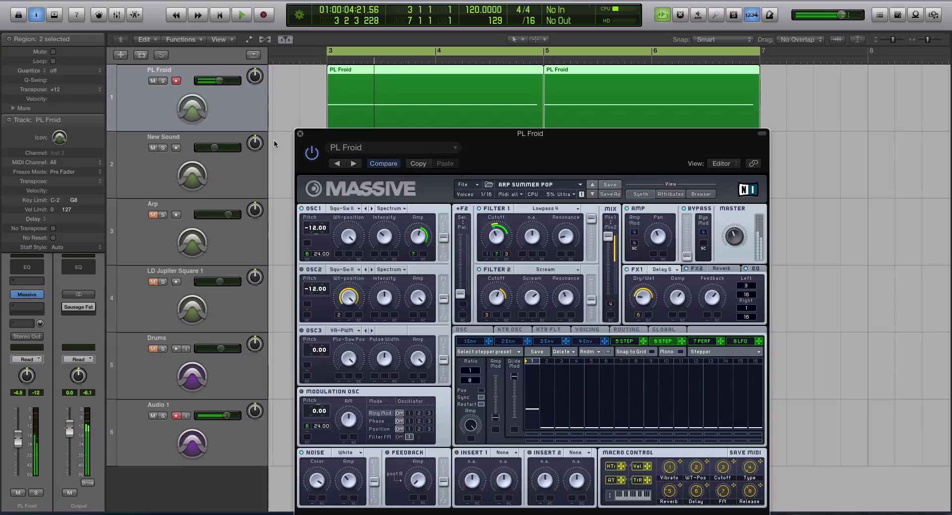
click(236, 179)
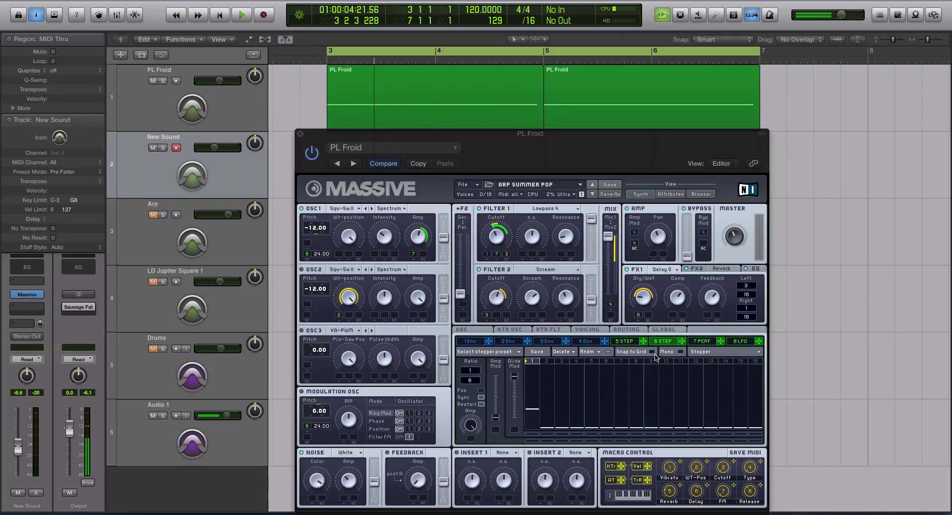
Drop step 1 of Stepper 6 near zero, reposition the synth window, and raise the step to about half height
click(537, 411)
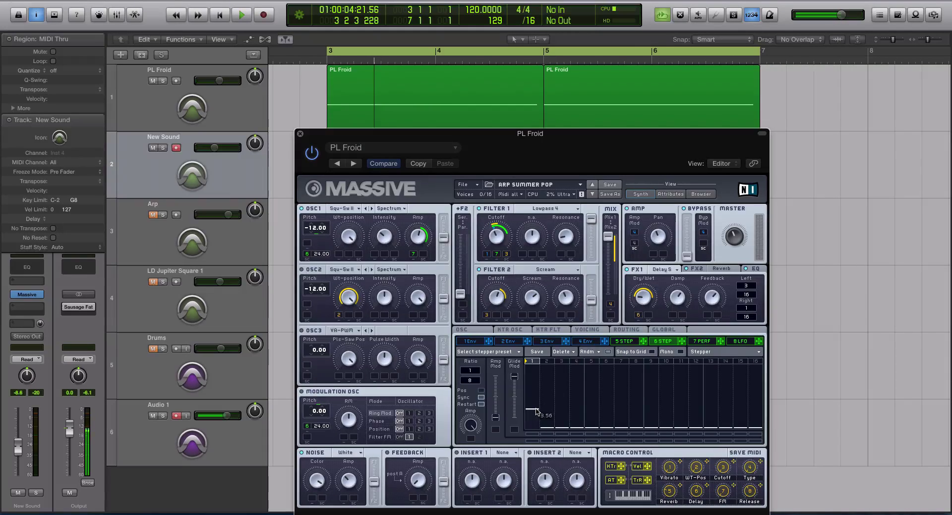
drag(537, 410, 535, 402)
click(535, 401)
drag(535, 405, 559, 454)
drag(393, 135, 389, 159)
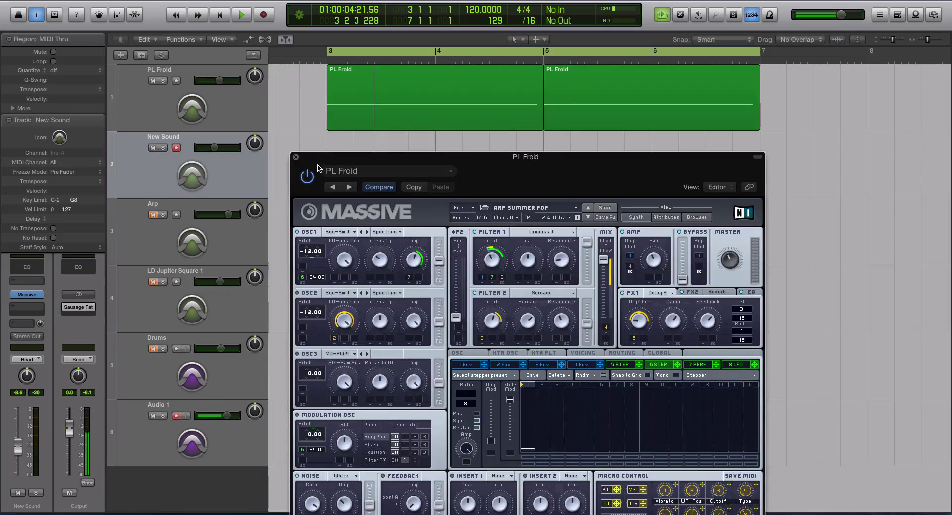
drag(319, 159, 317, 83)
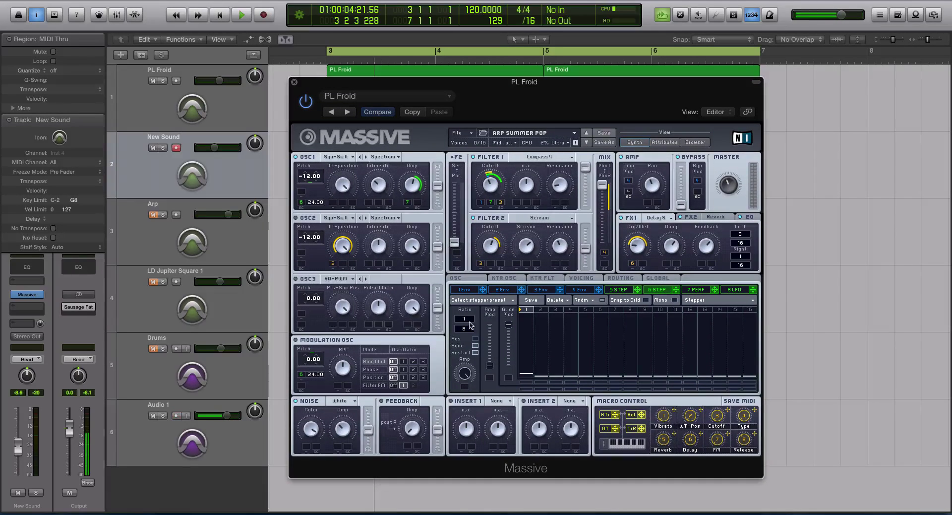
drag(530, 379, 527, 344)
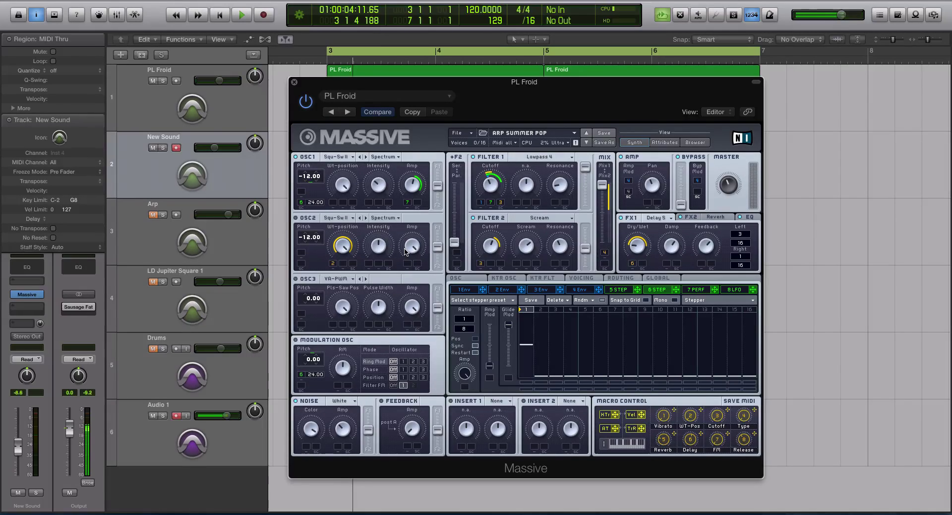
Raise step 2 of Stepper 6 to about two thirds height, audition it, and extend the stepper's loop to 8 steps
drag(316, 87, 332, 132)
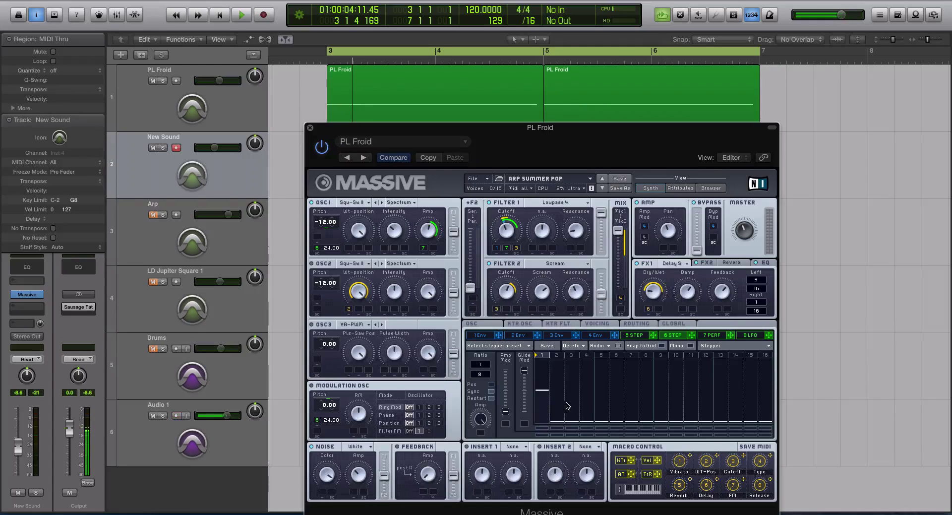
drag(563, 423, 559, 380)
key(space)
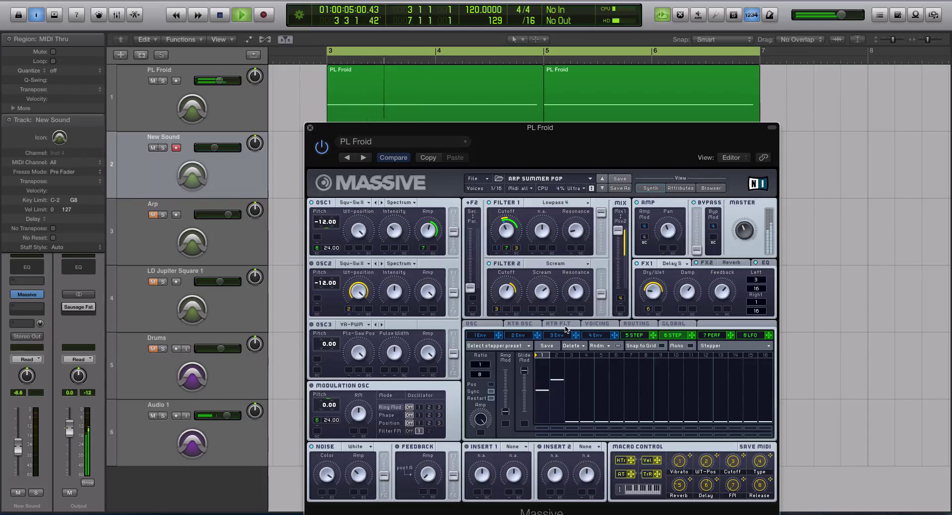
key(space)
drag(552, 358, 652, 362)
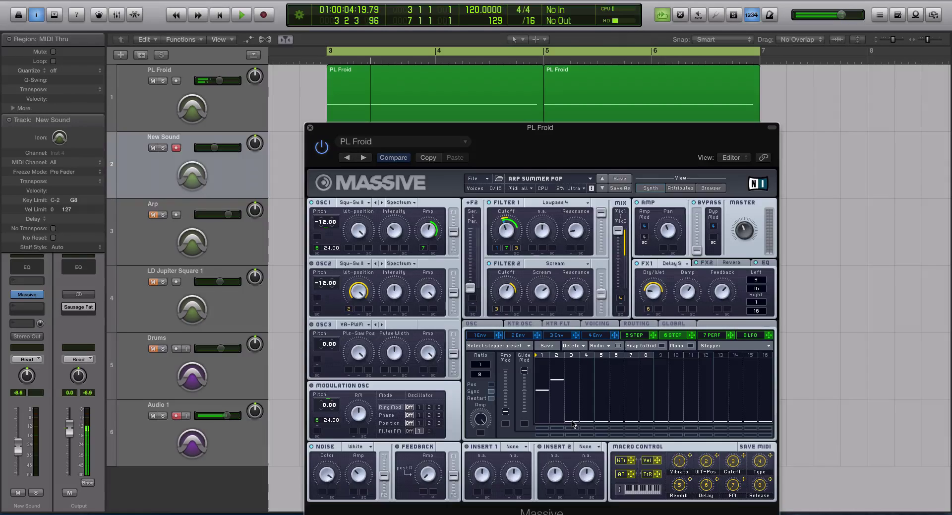
Raise step 3 of Stepper 6 to its maximum and step 4 level with step 2, auditioning the pattern
drag(573, 423, 573, 349)
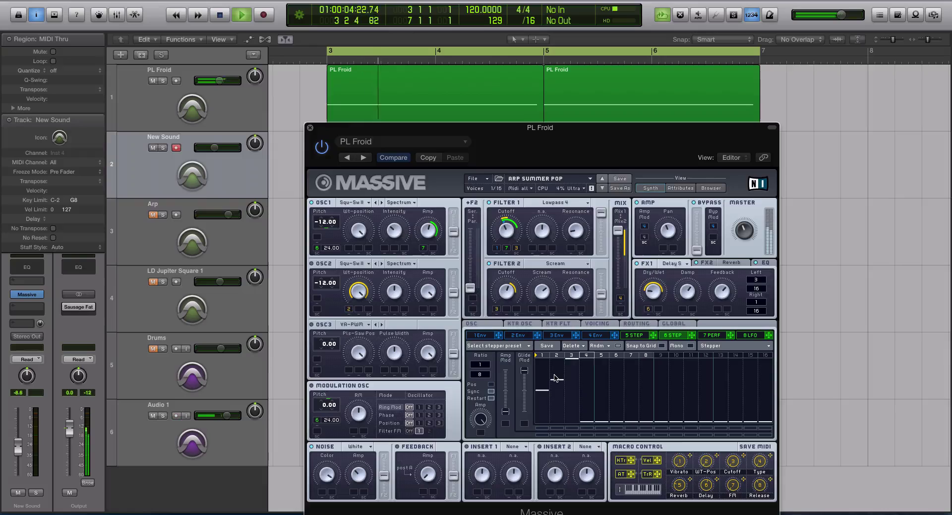
drag(587, 421, 582, 387)
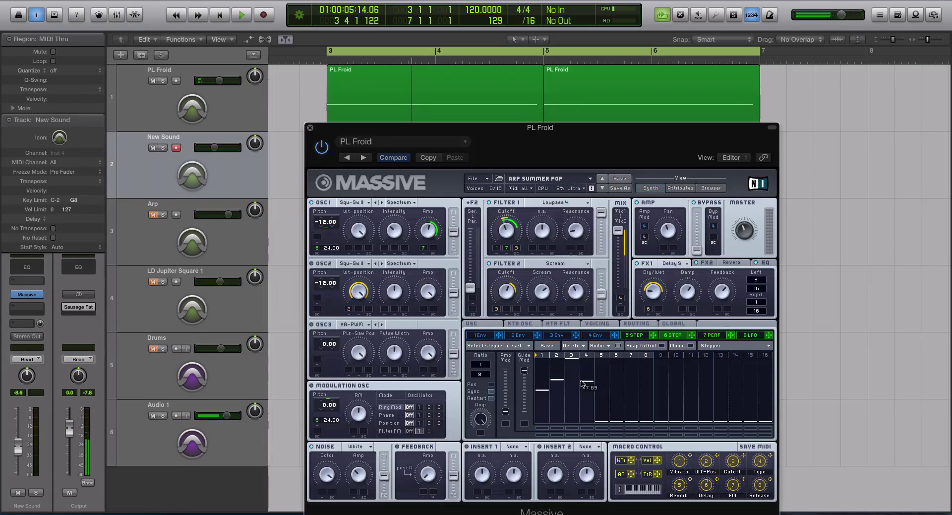
click(587, 384)
key(space)
key(space)
key(space)
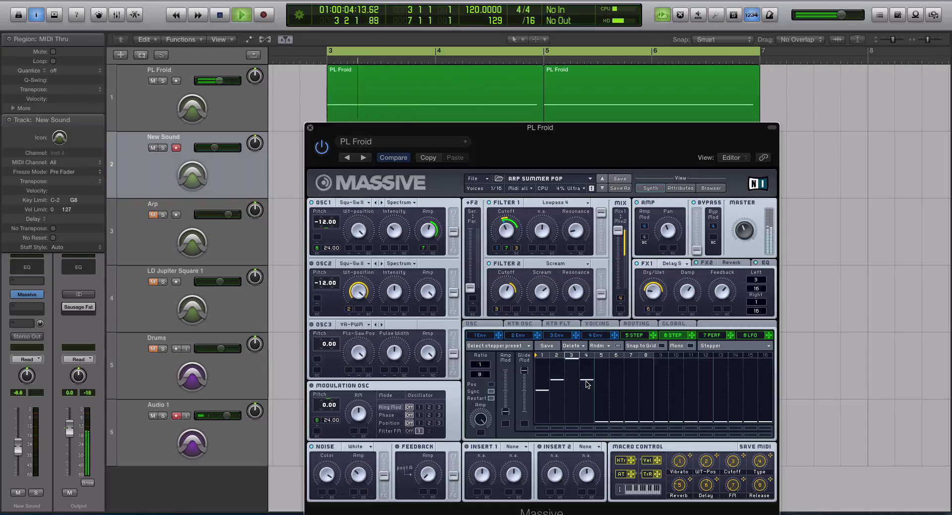
key(space)
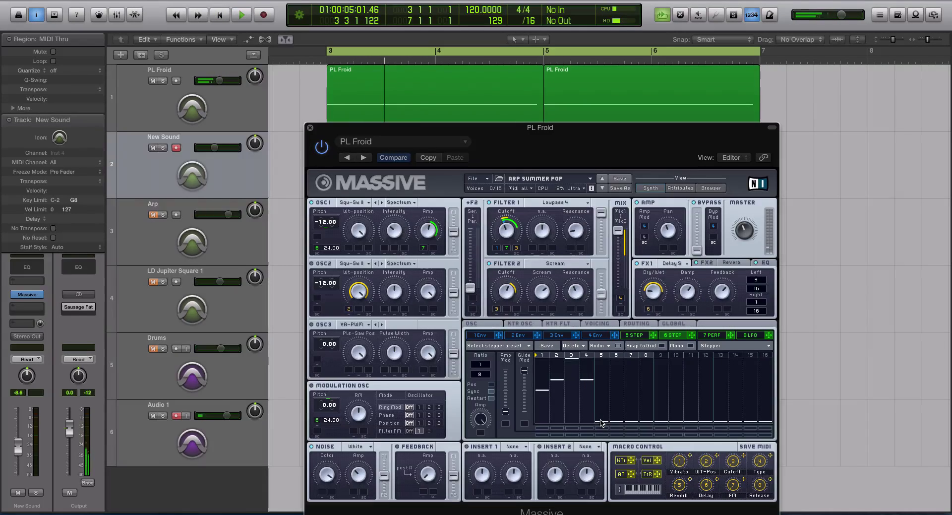
Raise step 5 of Stepper 6 to about 8.44 and step 6 level with step 4, playing the loop after each change
drag(601, 422, 603, 379)
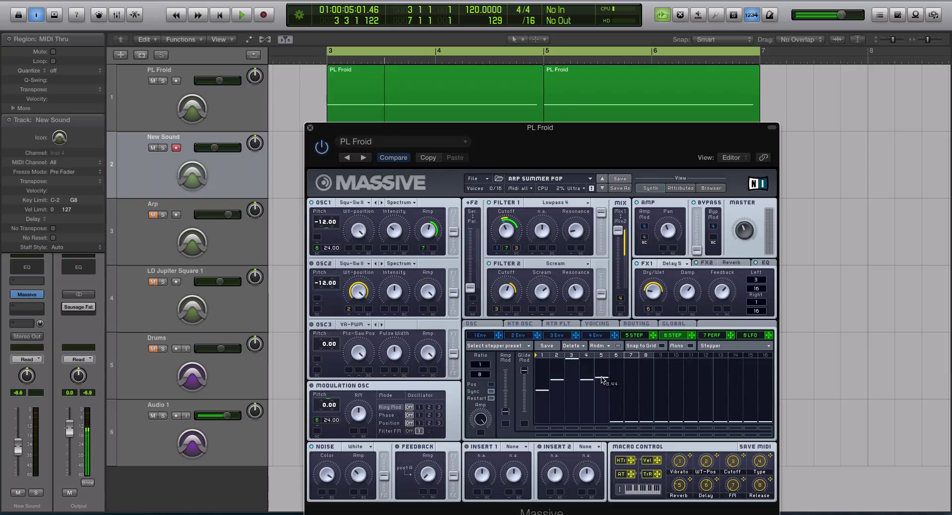
key(space)
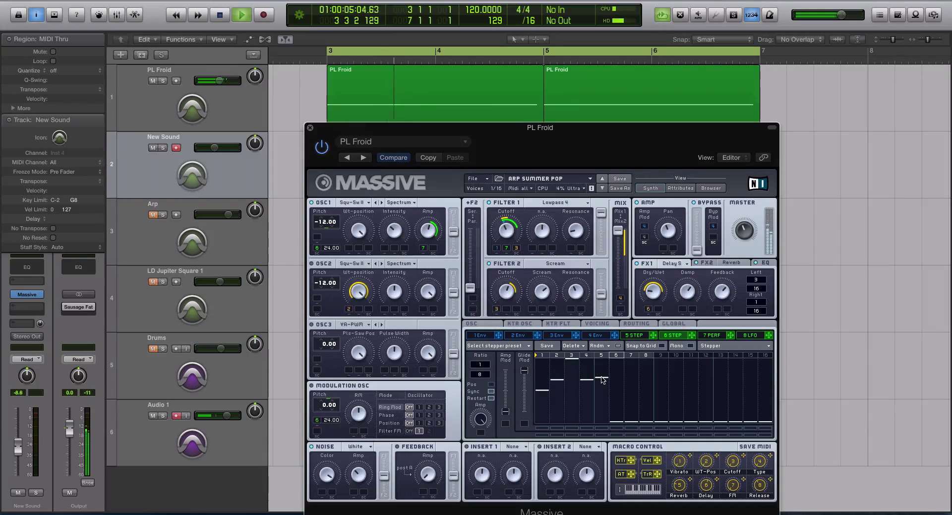
key(space)
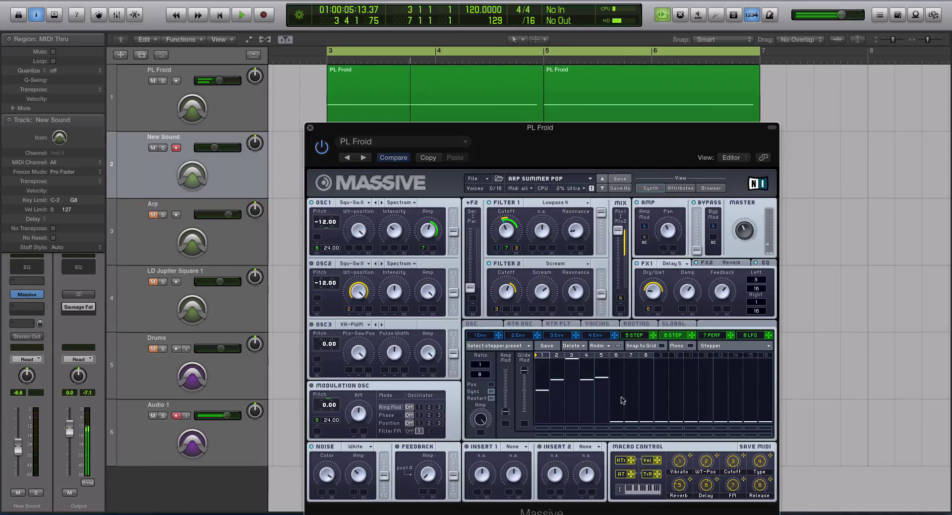
drag(620, 419, 619, 385)
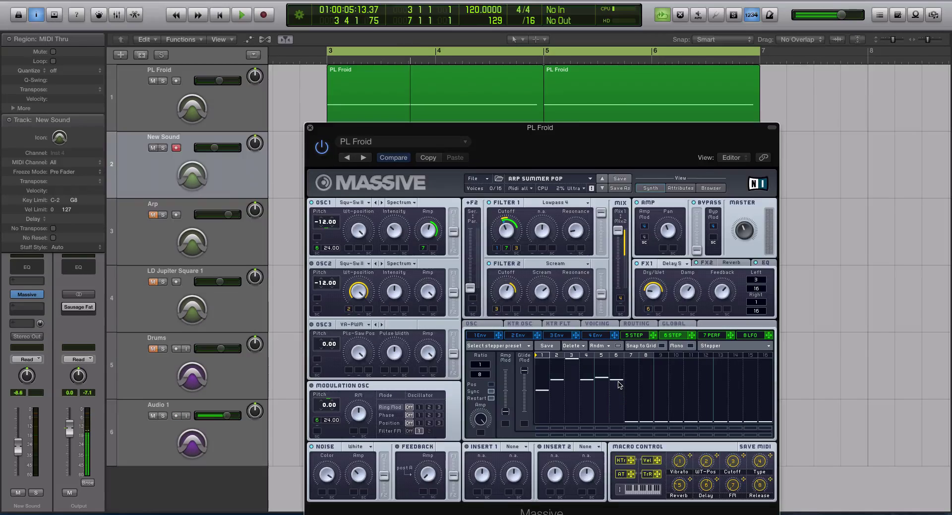
key(space)
key(space)
Raise step 7 of Stepper 6 to about 6.94 and play the loop to check its pitch
drag(629, 423, 628, 385)
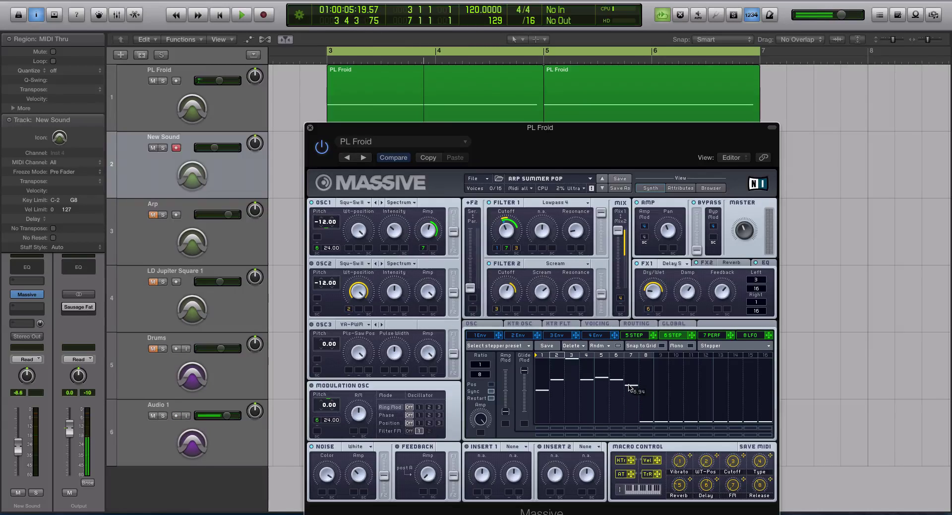
key(space)
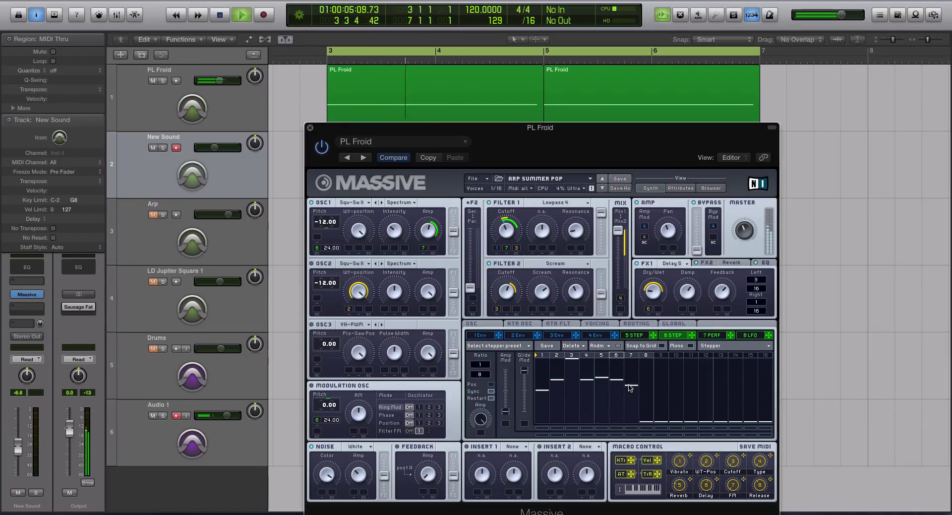
key(space)
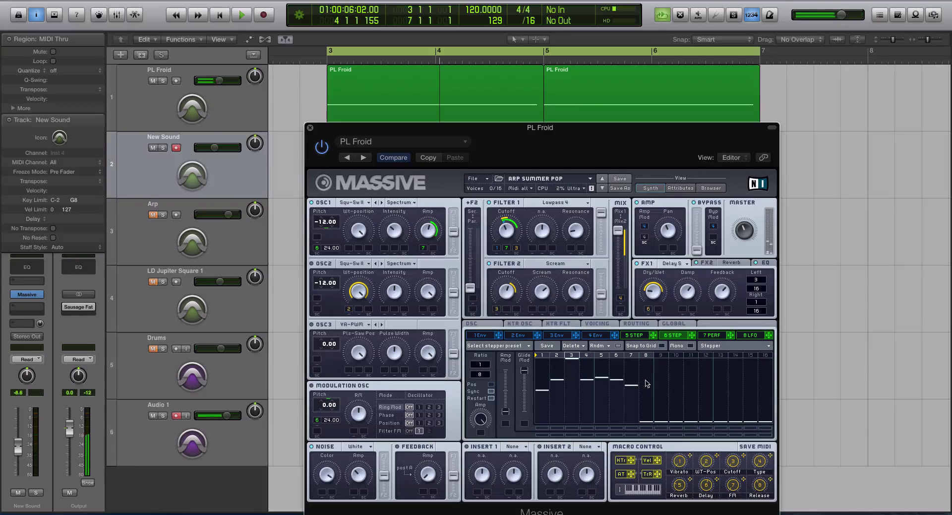
Raise step 8 of Stepper 6 level with step 6 and play the loop to audition the full eight-step pattern
drag(647, 415, 646, 381)
key(space)
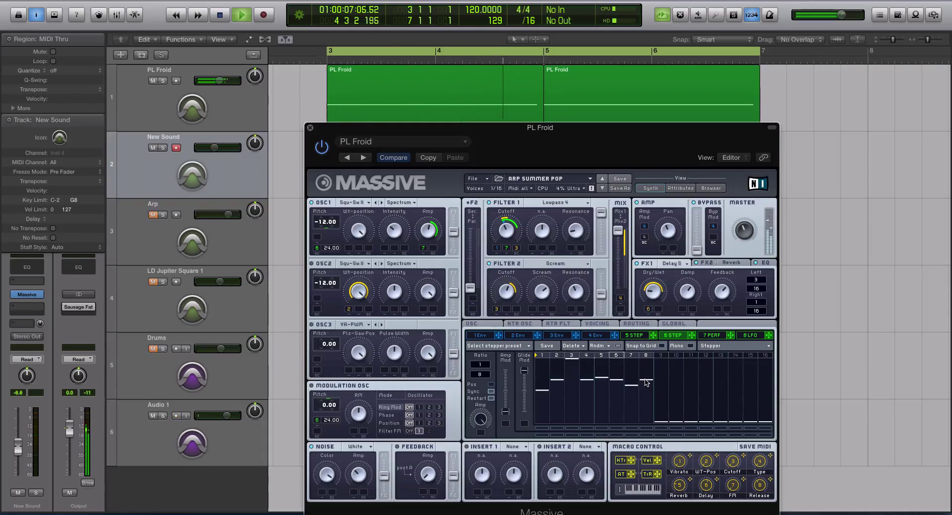
key(space)
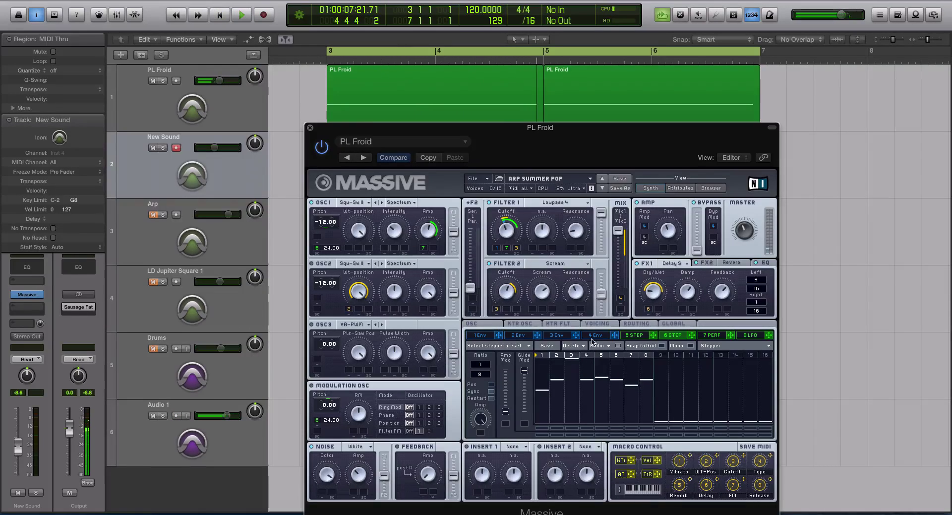
Move the synth window clear of the arrangement, unmute the LD Jupiter Square 1 and Drums tracks, and play the loop
drag(353, 128, 483, 110)
key(super+Up)
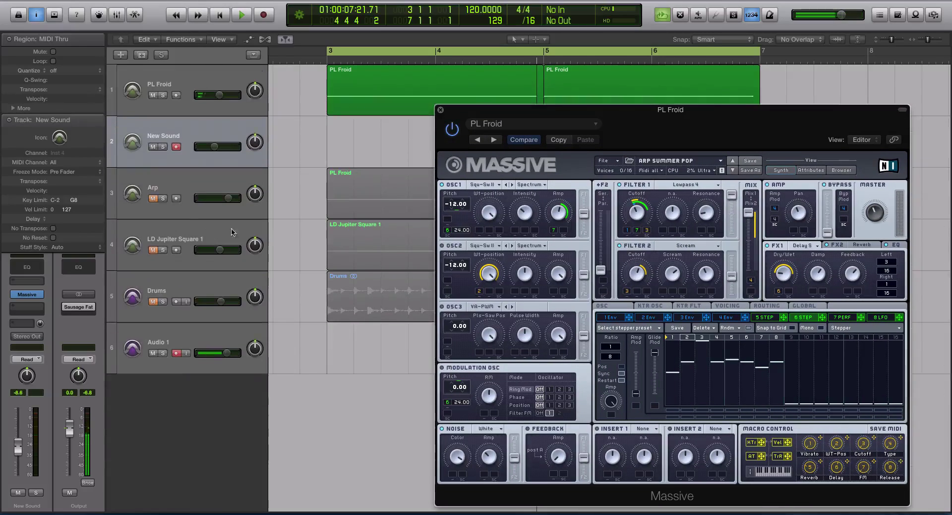
click(152, 250)
click(153, 301)
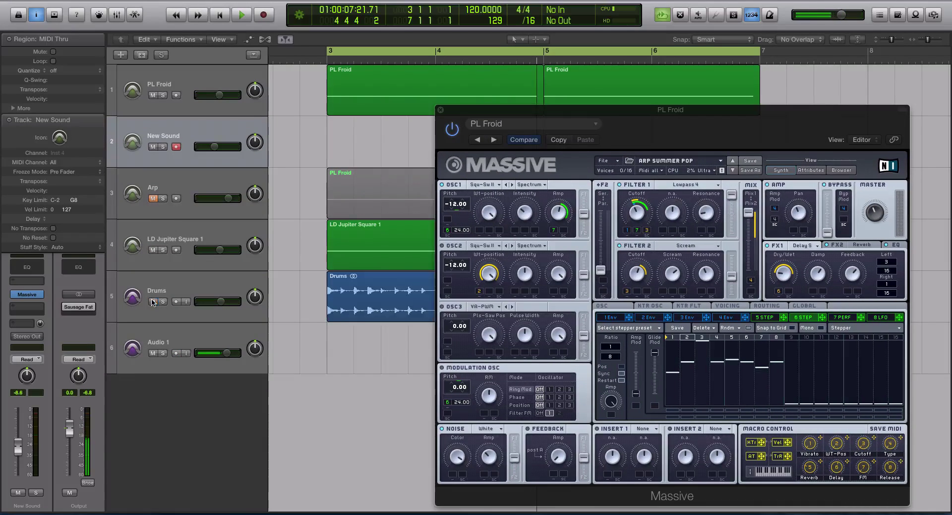
key(super+Down)
key(space)
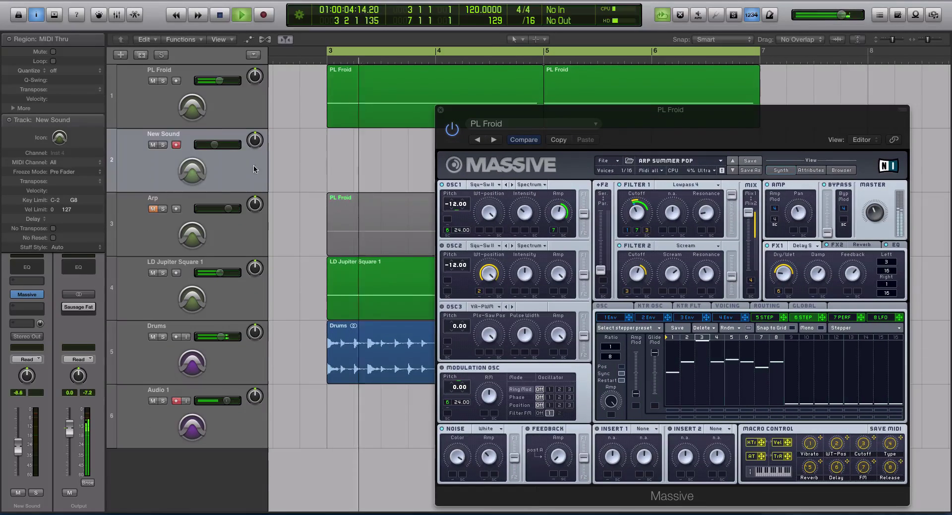
Select the PL Froid track, solo its two regions and audition the arpeggio on its own
click(221, 112)
click(638, 223)
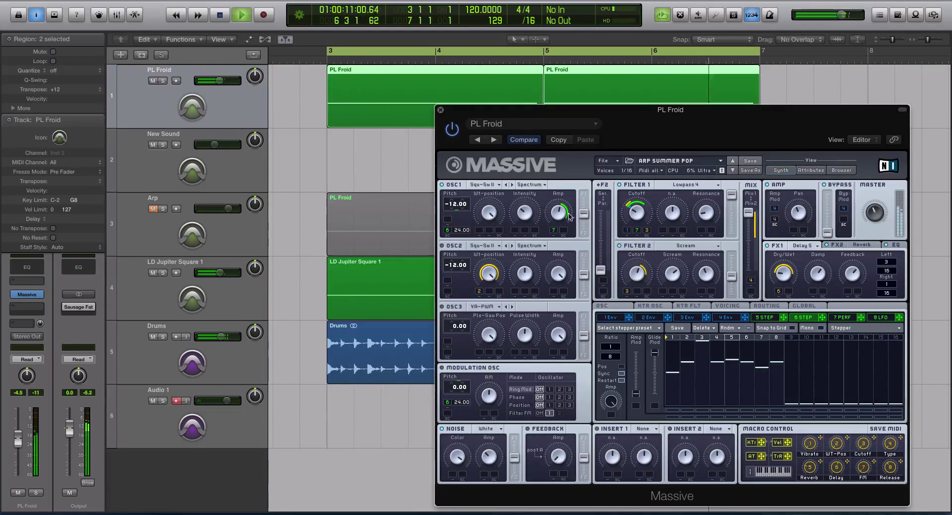
key(space)
key(ctrl+s)
key(space)
key(space)
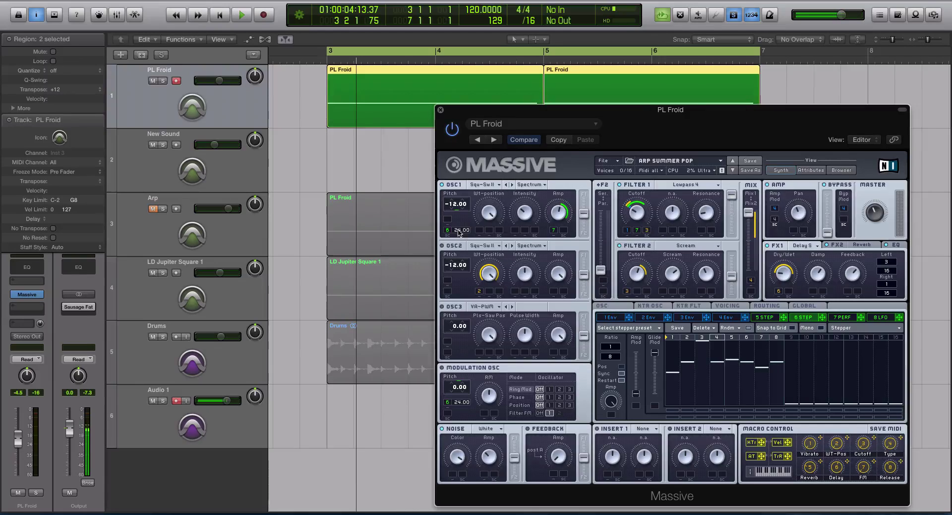
click(704, 343)
drag(704, 341, 704, 333)
drag(736, 359, 736, 358)
click(721, 362)
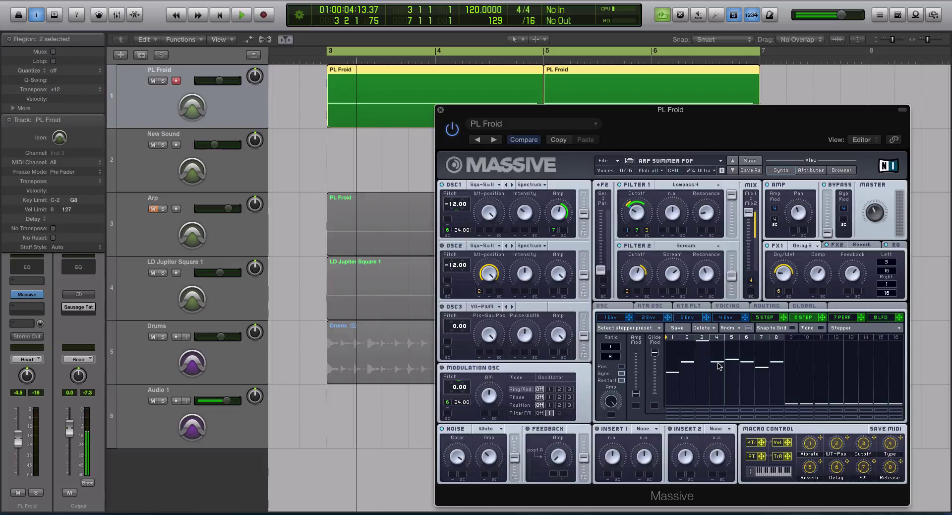